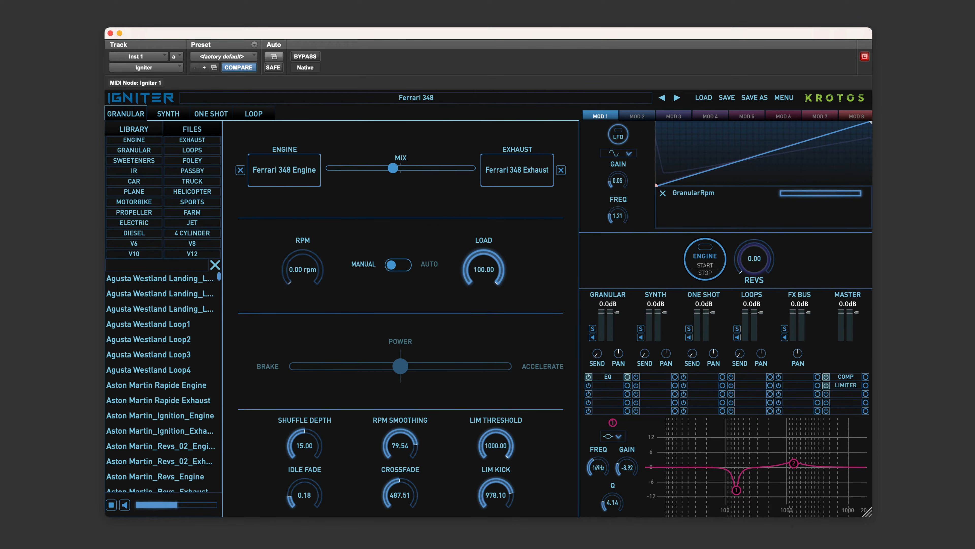
Start the engine and sweep the revs to audition the Ferrari 348, Military Jet Passby, Huey Helicopter and Miniship Hyperdrive Accelerator presets.
left_click(696, 269)
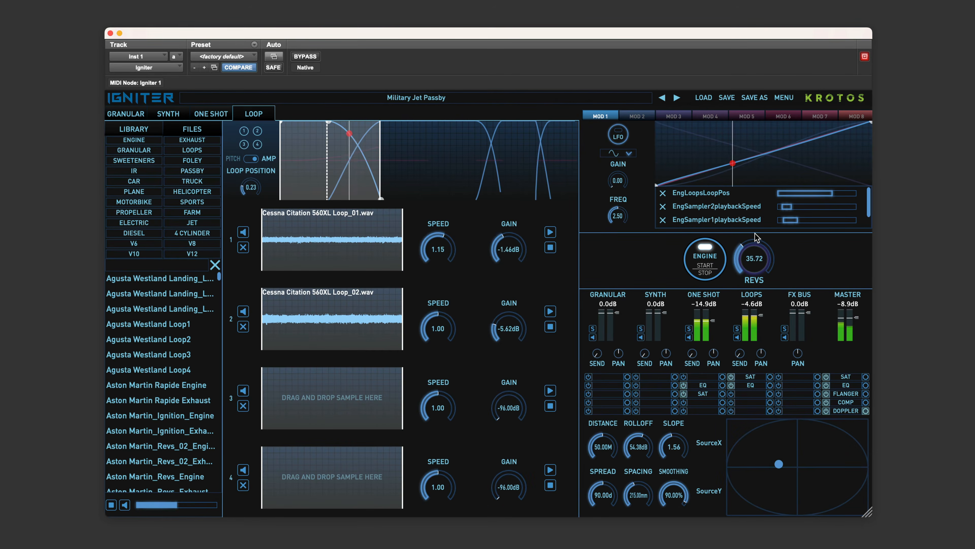
left_click_drag(755, 234, 760, 198)
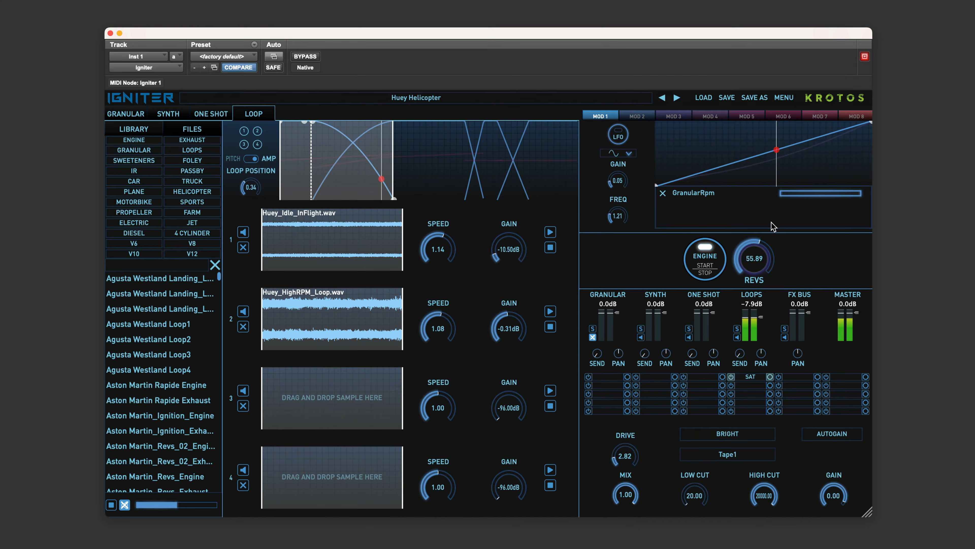
left_click_drag(773, 226, 778, 213)
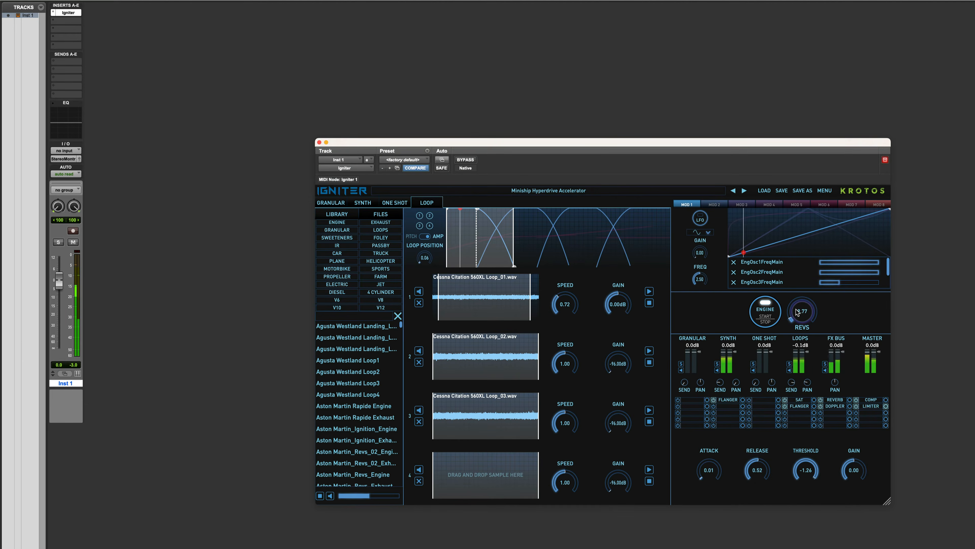
left_click_drag(797, 312, 807, 266)
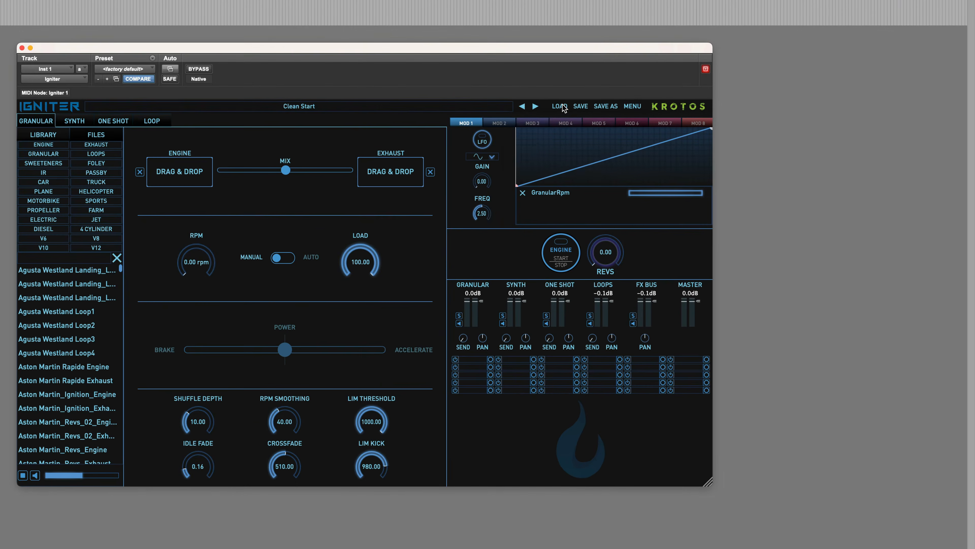
Load the Dacia 1310 factory preset from the Dacia 1310 group in the 02_Cars category.
left_click(764, 190)
mouse_move(772, 215)
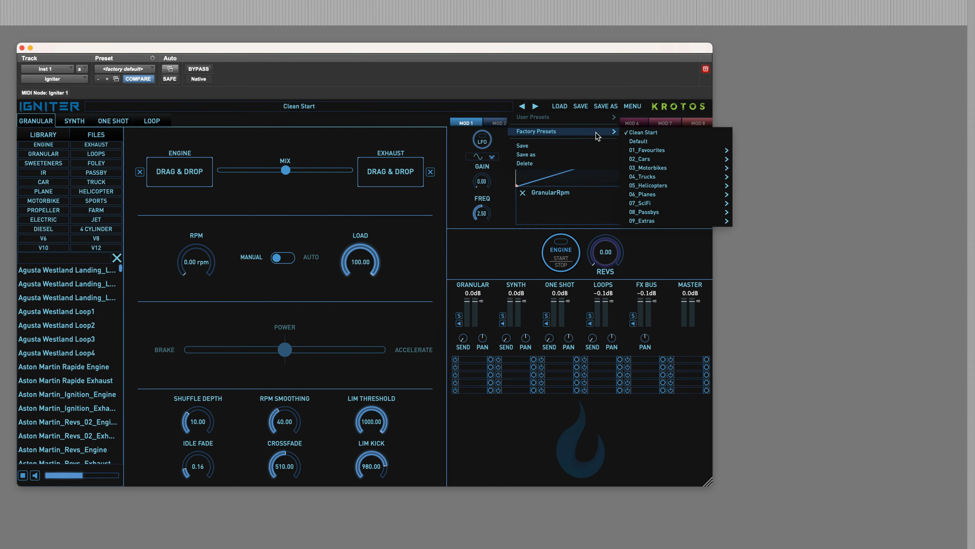
mouse_move(658, 171)
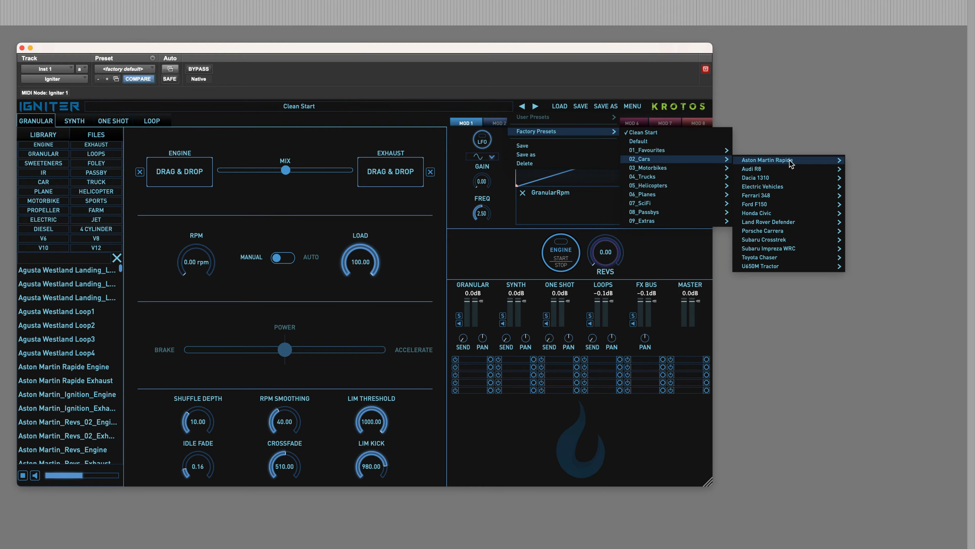
mouse_move(790, 162)
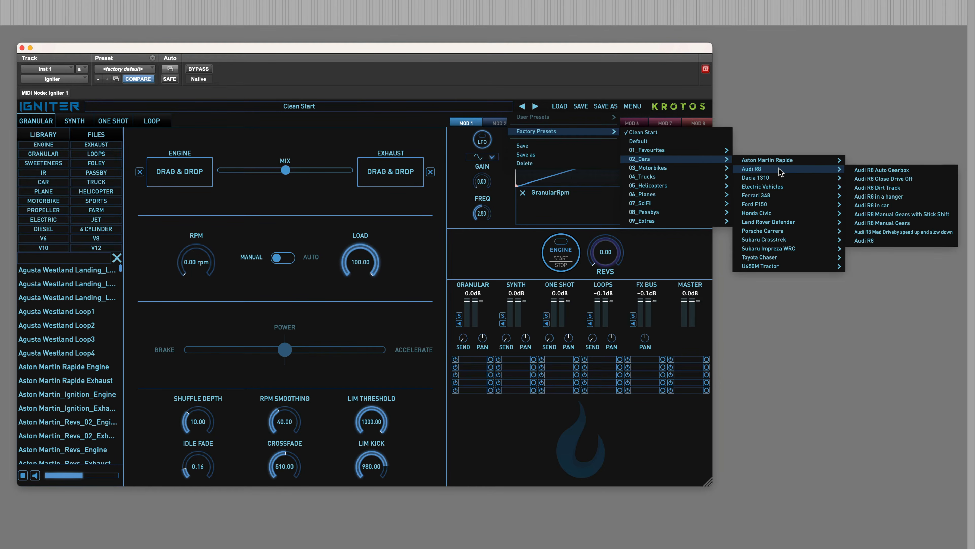
mouse_move(777, 190)
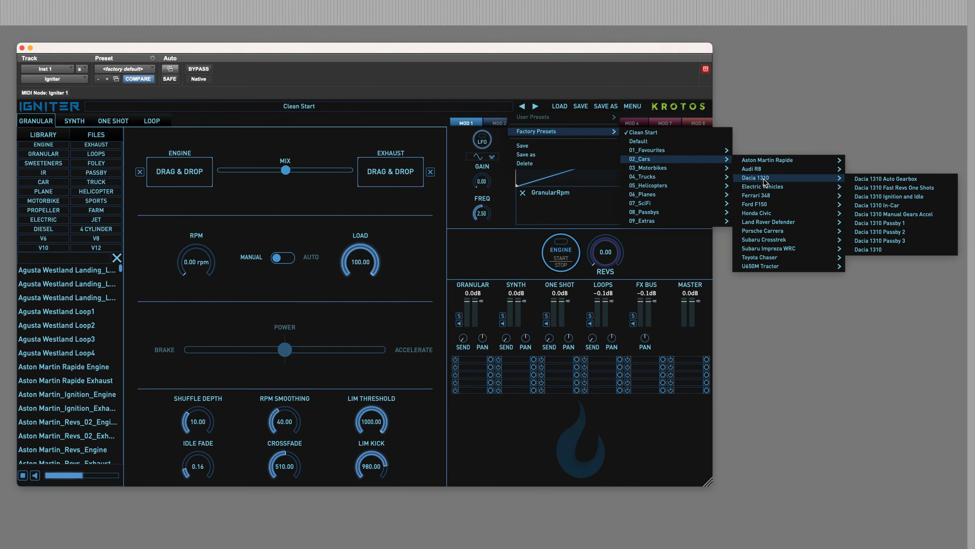
left_click(868, 250)
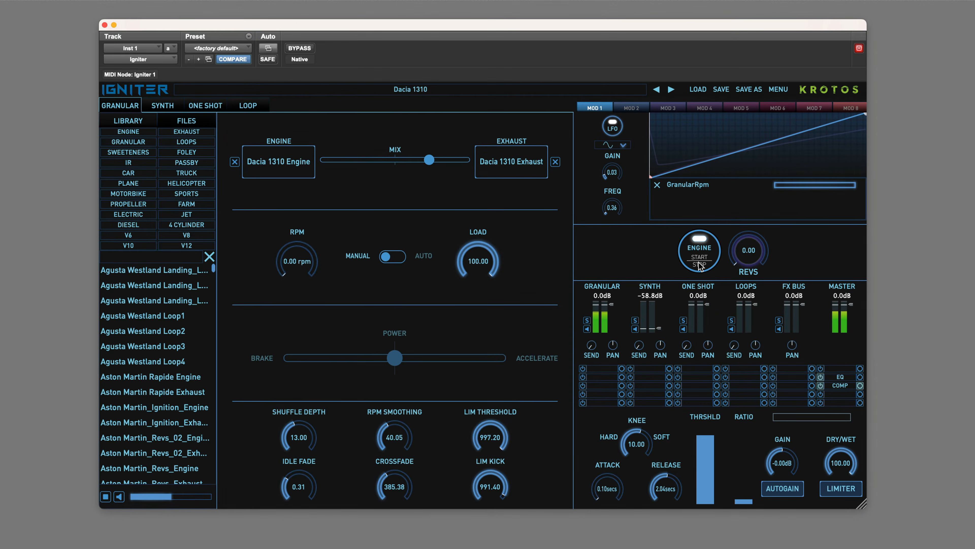
Restart the Dacia 1310 engine and vary the revs to audition the preset.
left_click(699, 265)
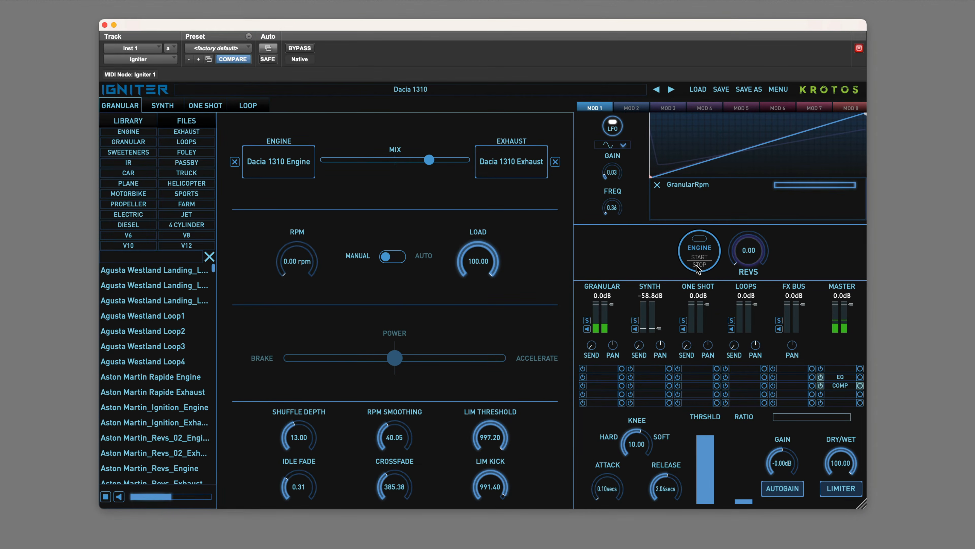
left_click(700, 266)
mouse_move(751, 262)
left_mouse_down()
mouse_move(771, 211)
mouse_move(754, 265)
left_mouse_up()
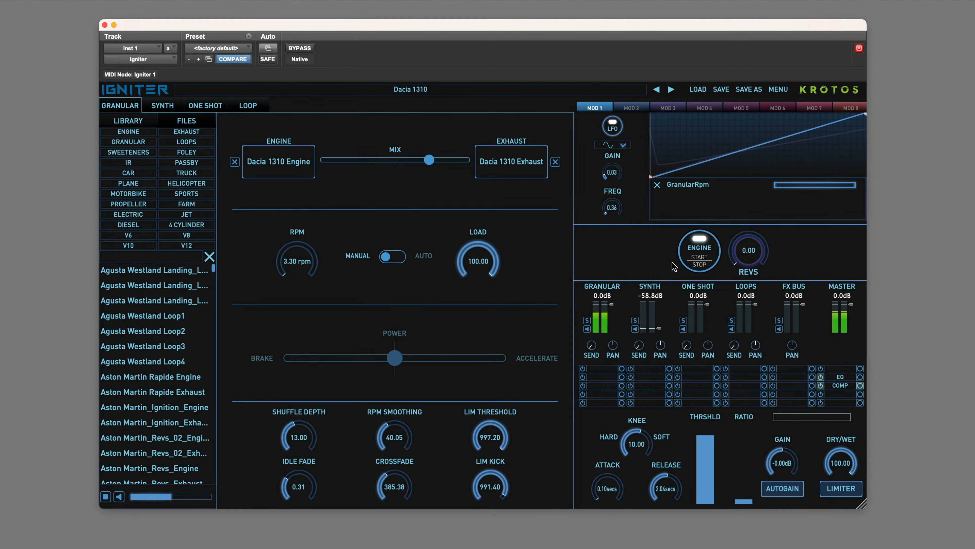
Load the Dacia 1310 Manual Gears Accel factory preset from 02_Cars, audition it and switch its engine off.
left_click(697, 89)
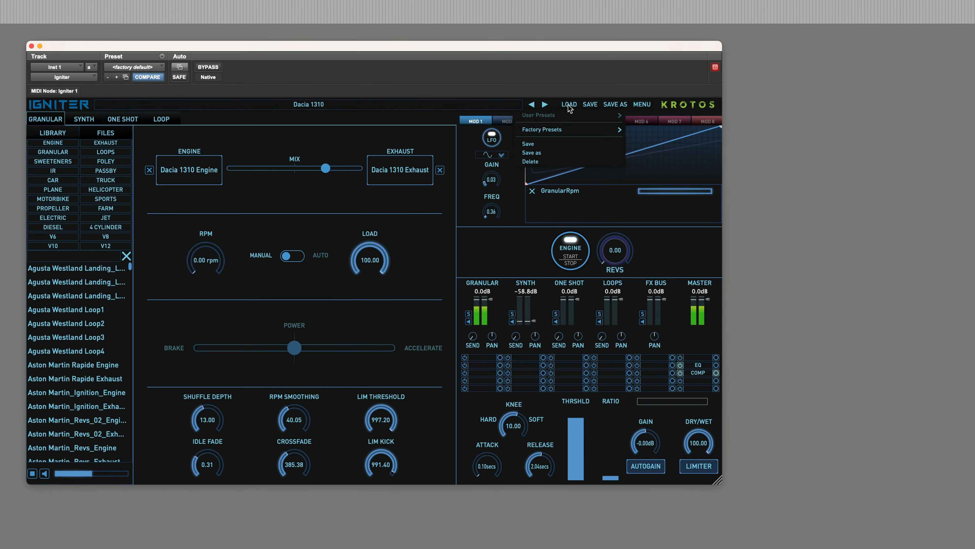
mouse_move(575, 130)
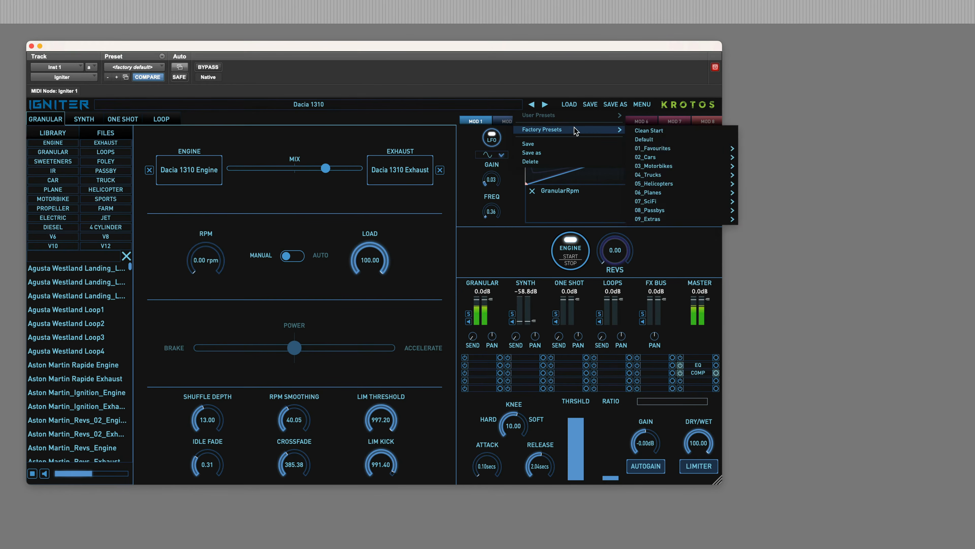
mouse_move(695, 158)
mouse_move(781, 179)
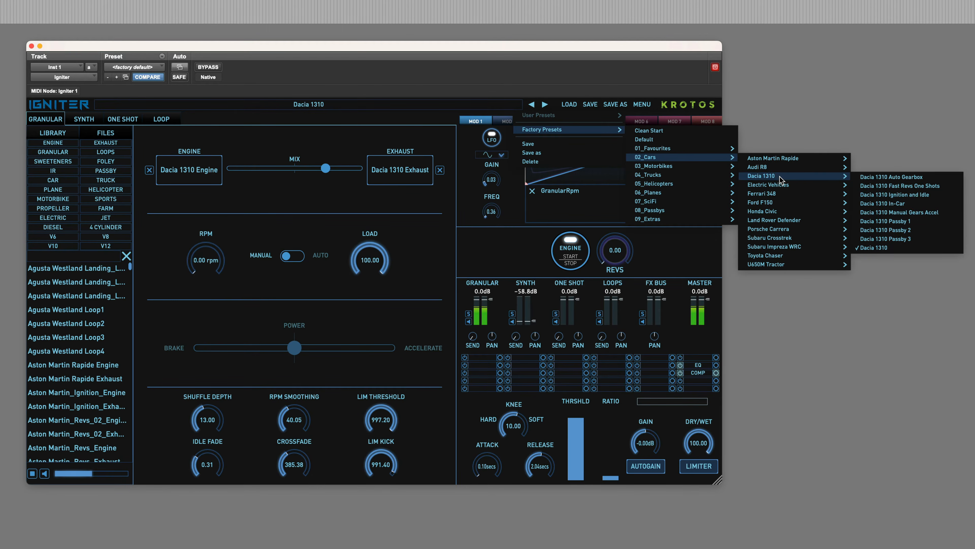
left_click(918, 218)
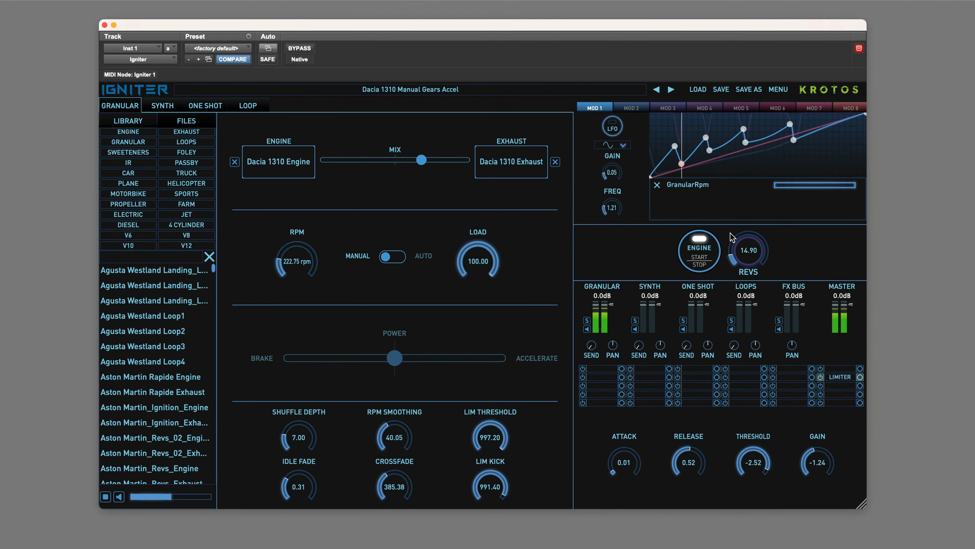
left_click(701, 257)
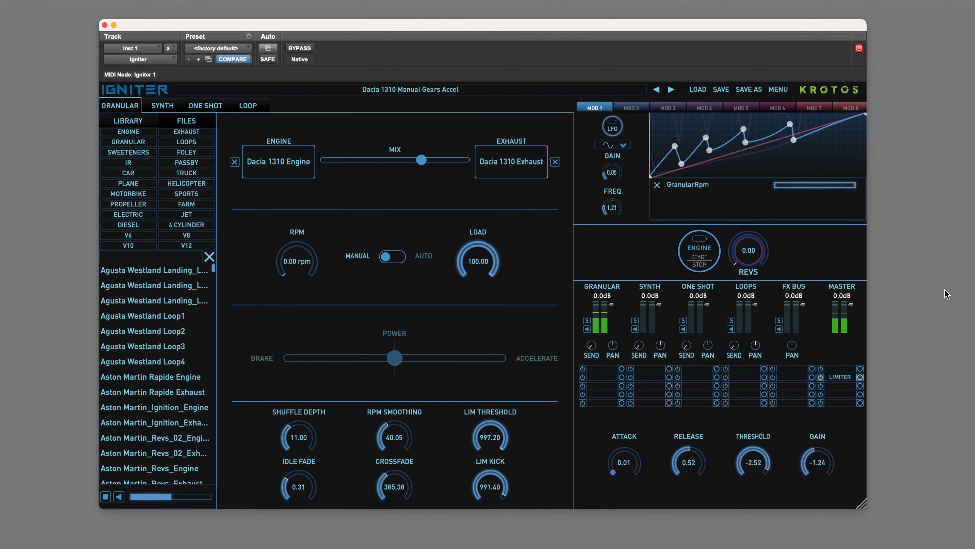
Load the Honda Civic factory preset from the Honda Civic group in 02_Cars.
left_click(699, 92)
mouse_move(698, 123)
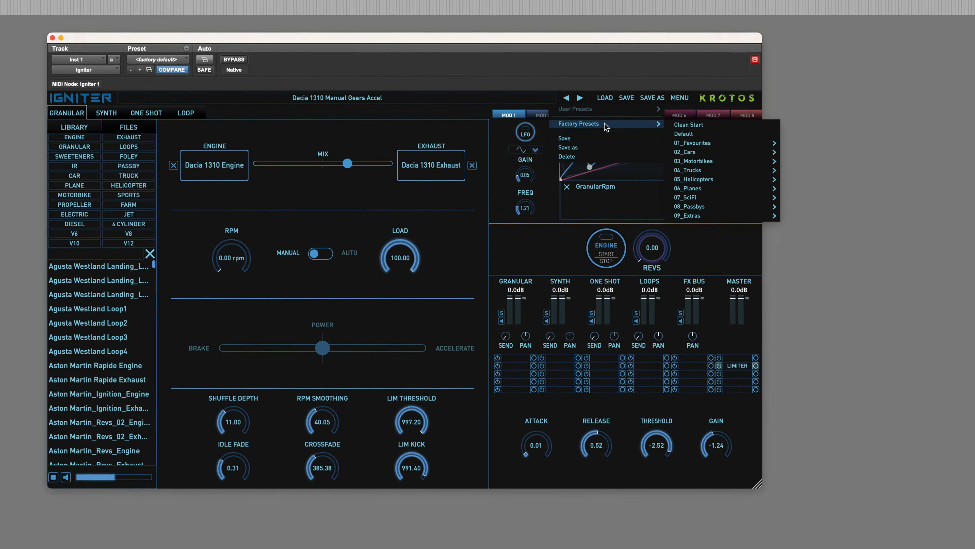
mouse_move(788, 147)
mouse_move(929, 207)
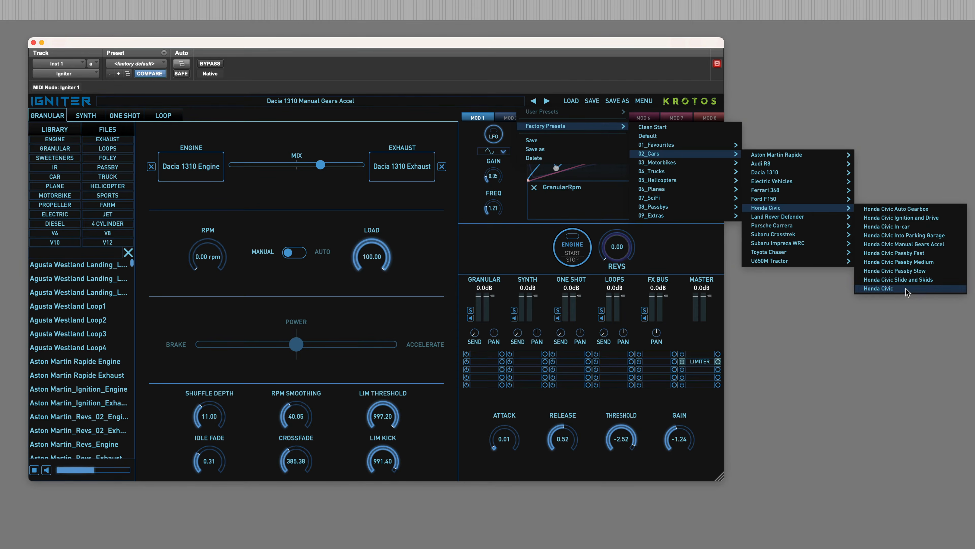
left_click(879, 288)
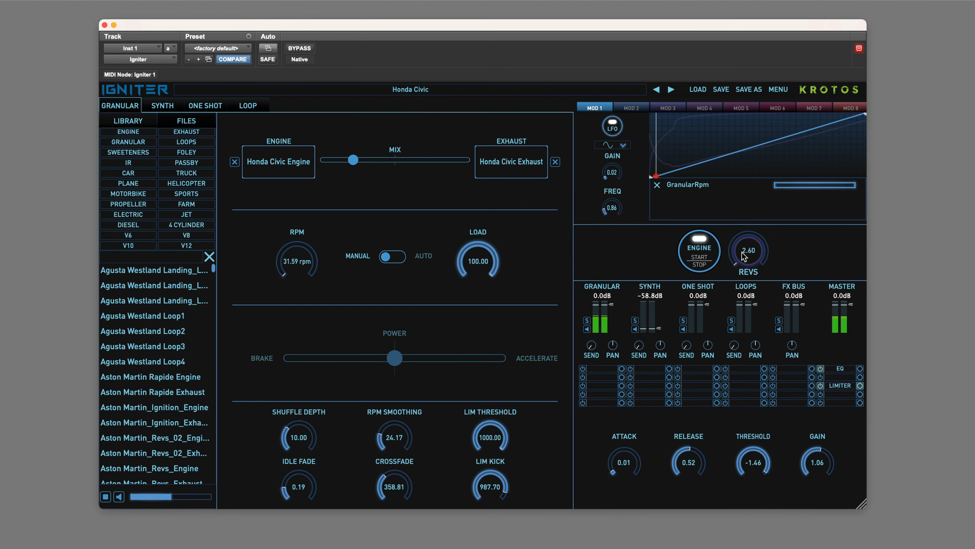
Vary the Honda Civic revs, settling at 11.77, and shift the mix from the exhaust toward the engine.
mouse_move(744, 257)
left_mouse_down()
mouse_move(756, 221)
mouse_move(739, 263)
left_mouse_up()
left_click_drag(751, 265, 745, 253)
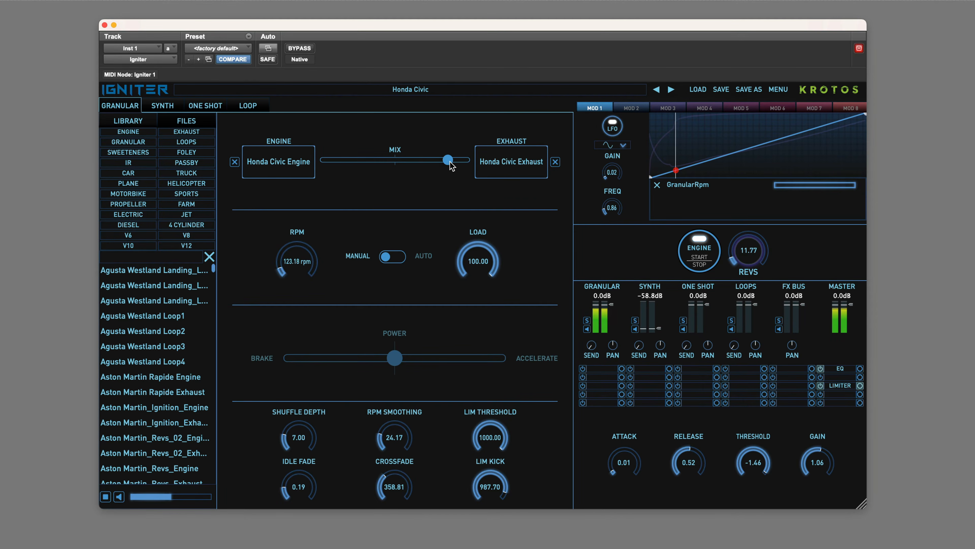
left_click_drag(424, 166, 343, 160)
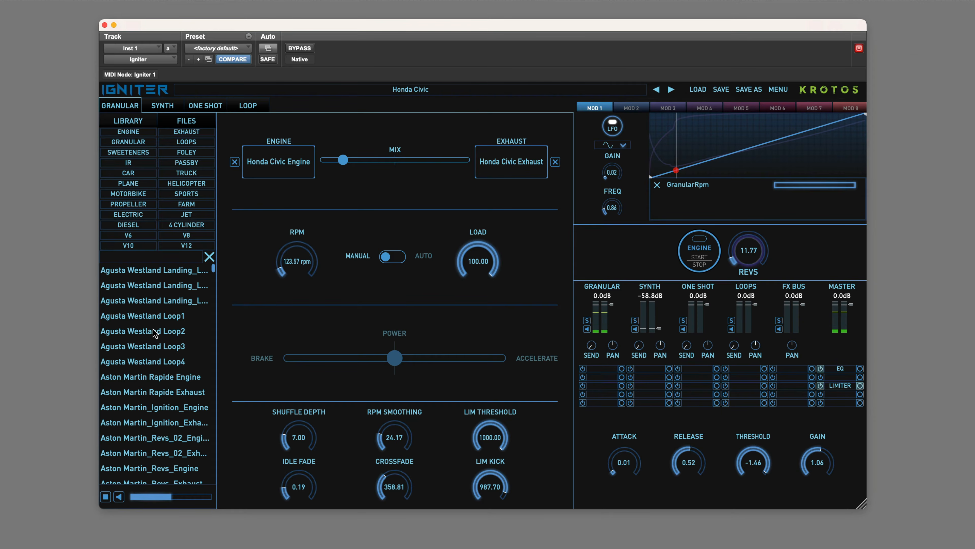
Browse the sound library list, selecting Audi R8 Rev_Engine and Audi R8 Revving_Limiter_02 along the way.
scroll(164, 360, "down", 5)
scroll(165, 360, "down", 5)
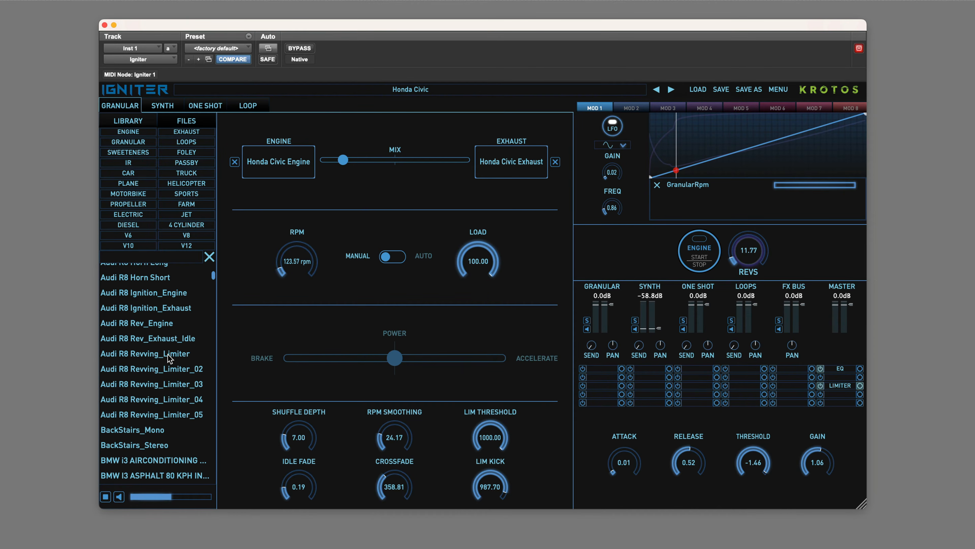
left_click(164, 325)
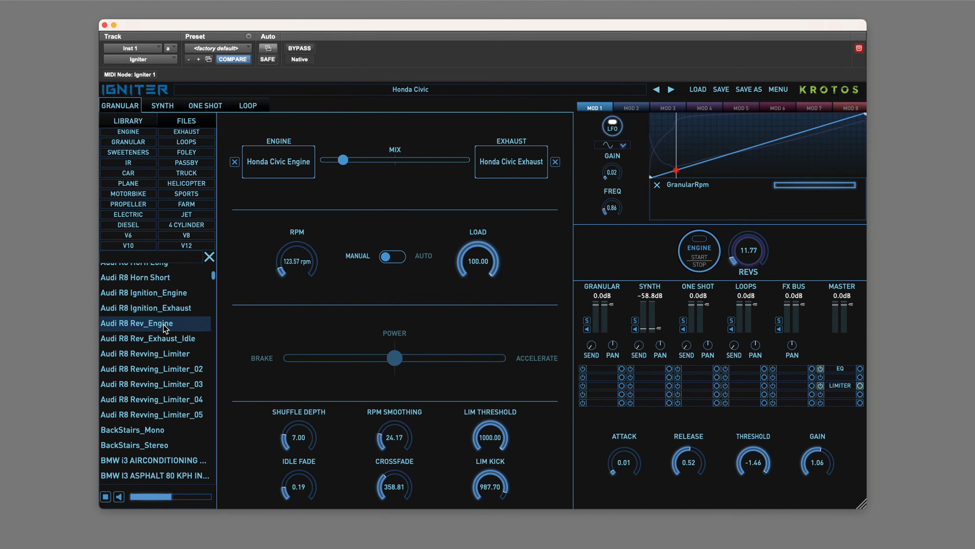
left_click(173, 372)
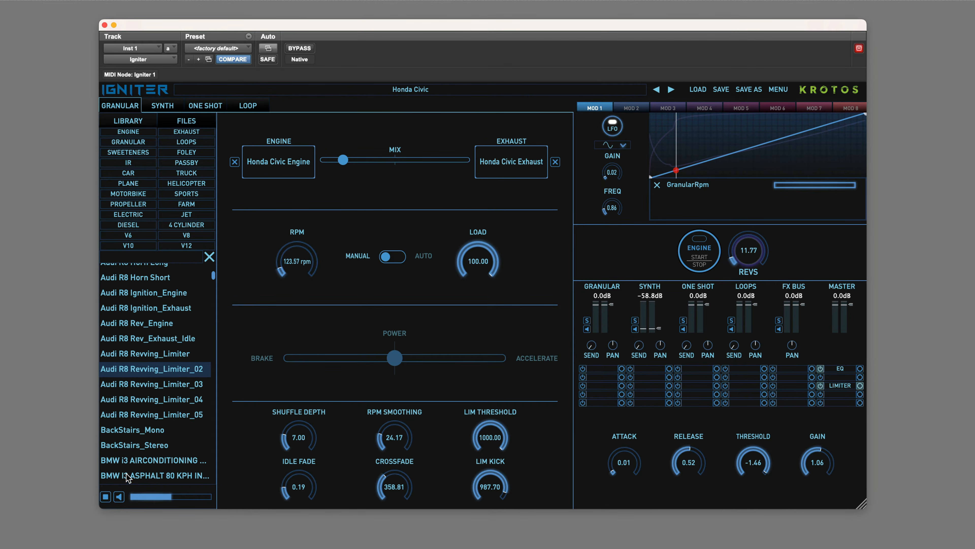
scroll(150, 415, "down", 10)
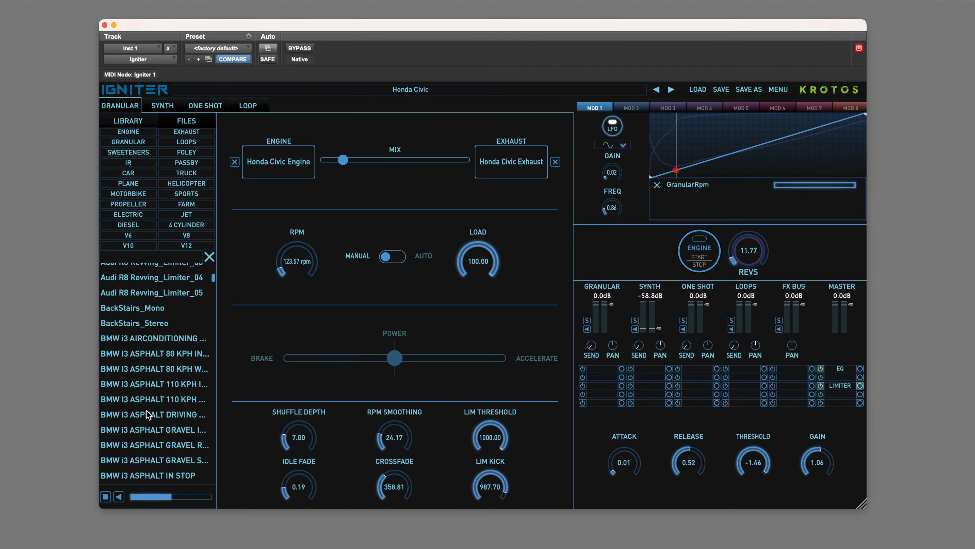
scroll(171, 424, "down", 10)
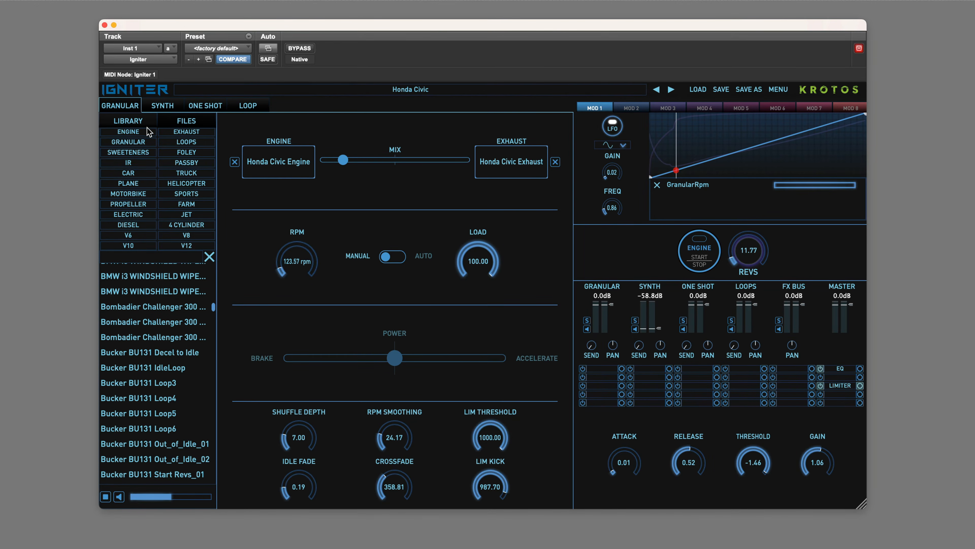
Filter the library by the Granular and Car tags and assign Ford F150 Engine as the engine sound.
left_click(134, 142)
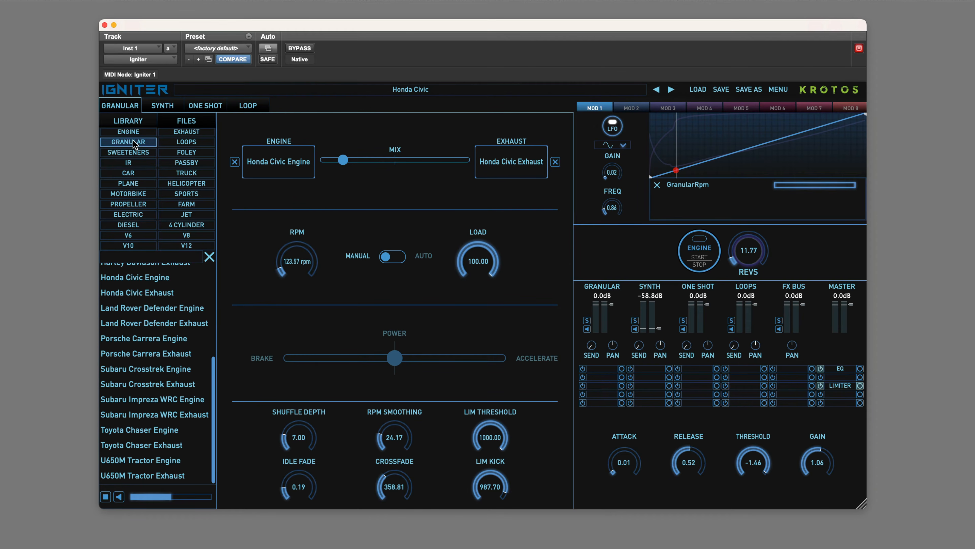
left_click(144, 172)
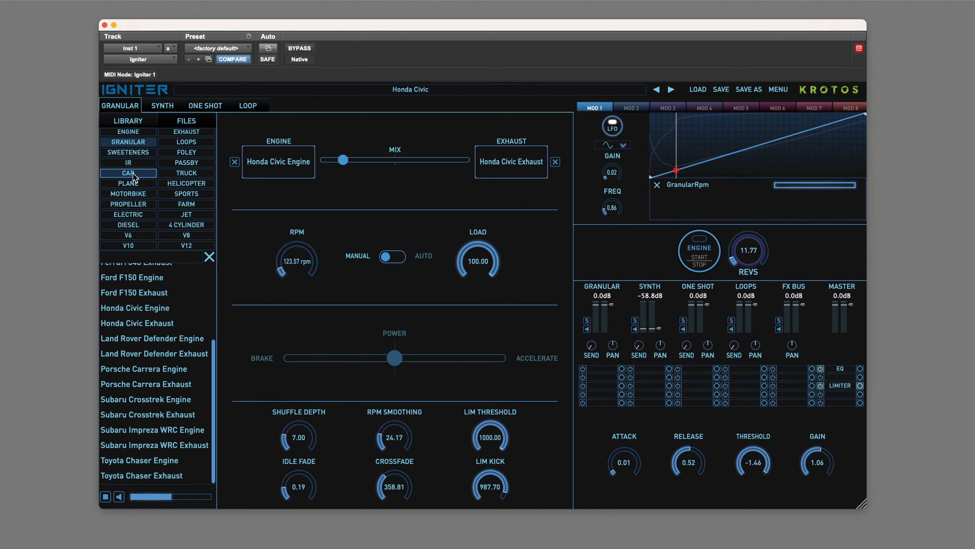
left_click_drag(213, 357, 217, 314)
left_click_drag(150, 340, 234, 167)
Assign Land Rover Defender Exhaust from the filtered library as the exhaust sound.
scroll(161, 399, "down", 1)
scroll(162, 400, "down", 1)
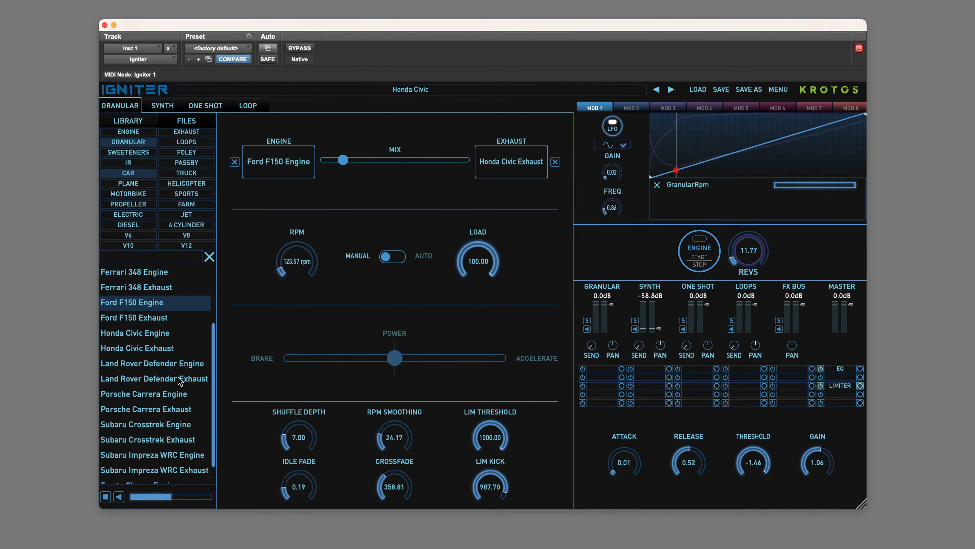
left_click_drag(176, 385, 511, 165)
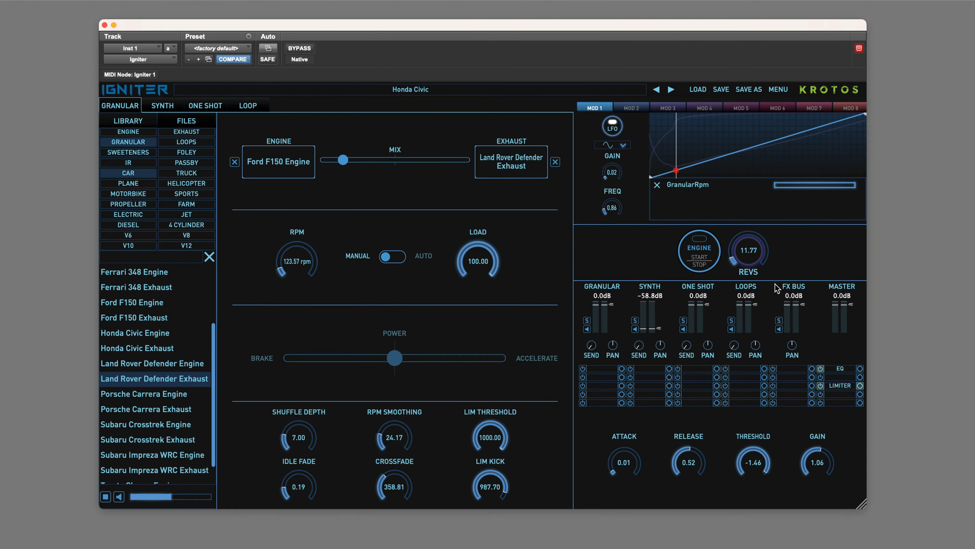
Audition the new combination with the engine running, moving the mix slightly toward the exhaust and lowering the revs to 1.54, and stop the engine.
left_click(695, 254)
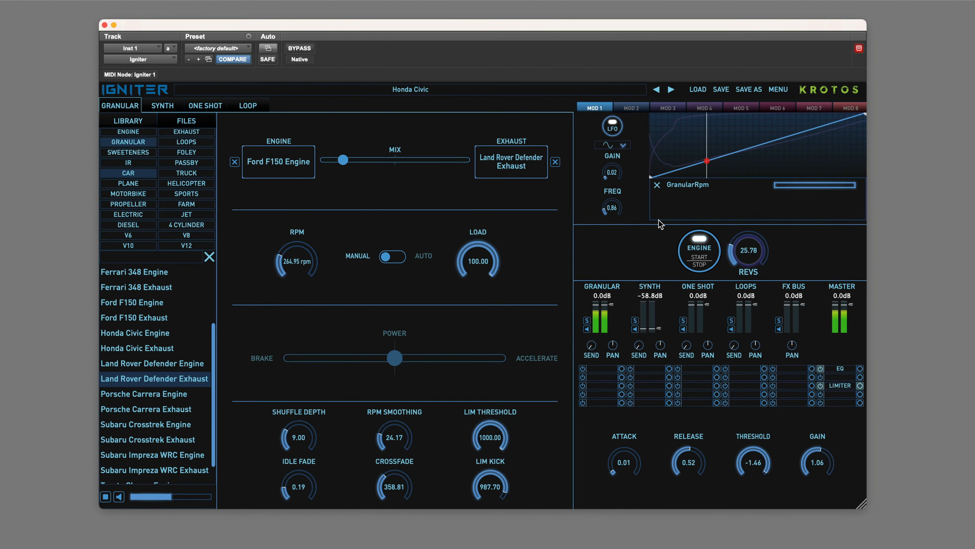
mouse_move(343, 160)
left_mouse_down()
mouse_move(444, 164)
mouse_move(361, 164)
left_mouse_up()
mouse_move(734, 257)
left_mouse_down()
mouse_move(732, 236)
mouse_move(730, 264)
left_mouse_up()
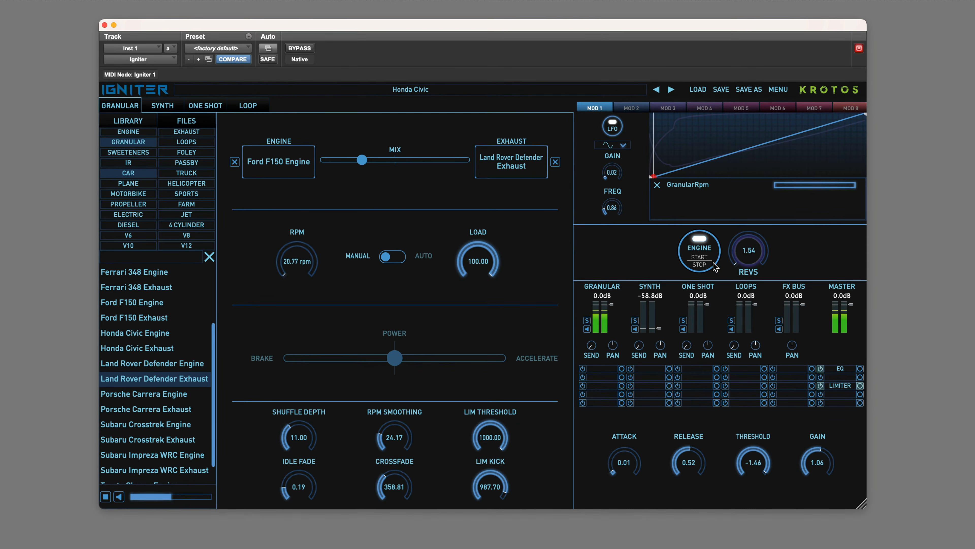
left_click(697, 259)
Load the Honda Civic Ignition and Drive factory preset from 02_Cars and sweep its revs.
left_click(697, 89)
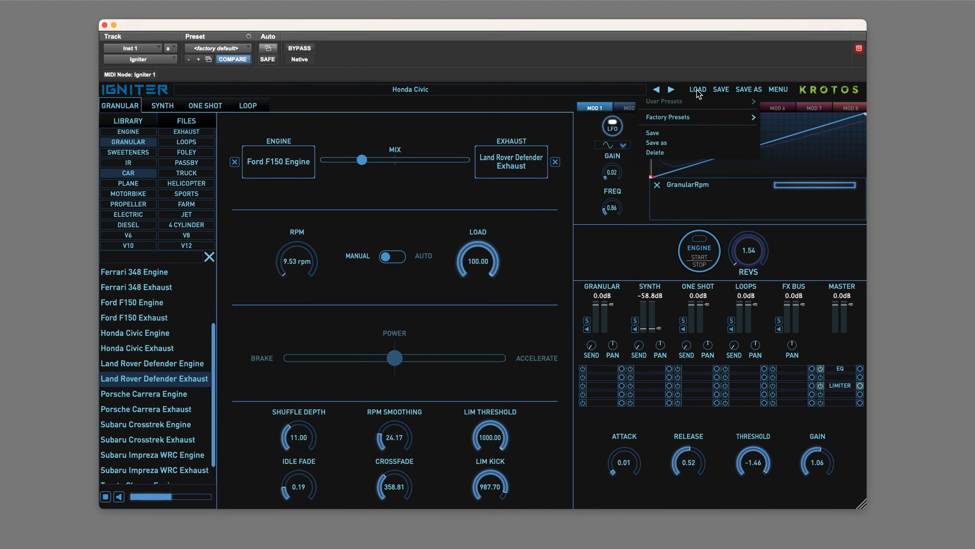
mouse_move(708, 118)
mouse_move(783, 148)
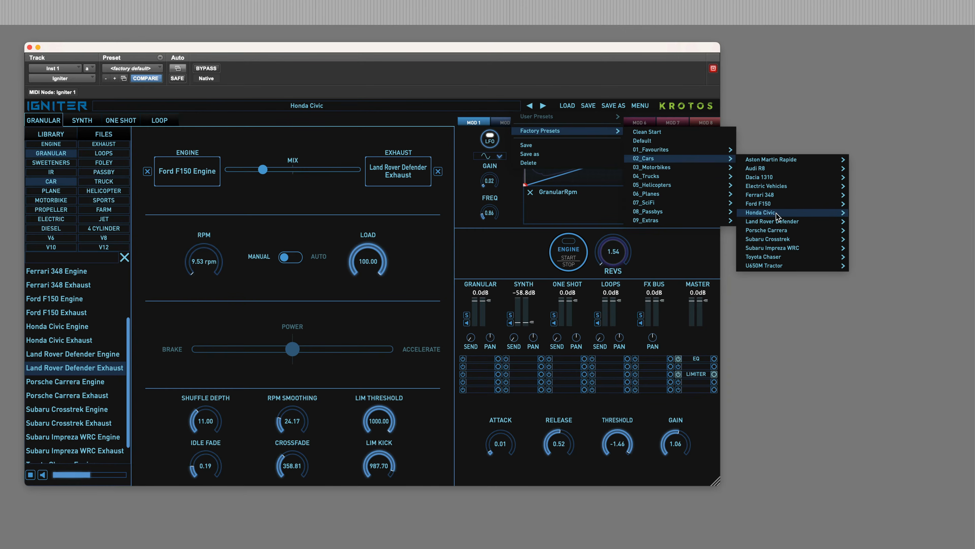
mouse_move(920, 211)
left_click(887, 222)
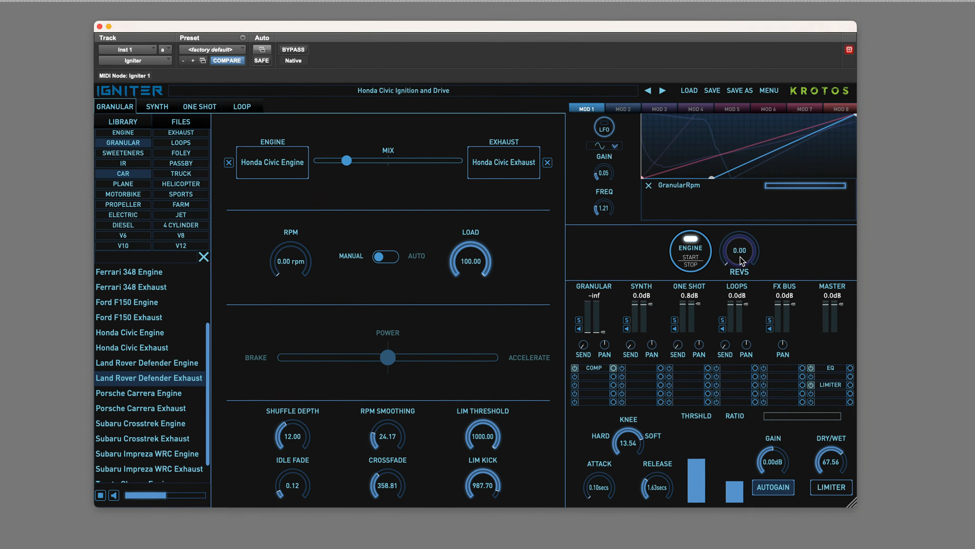
left_click_drag(749, 261, 771, 220)
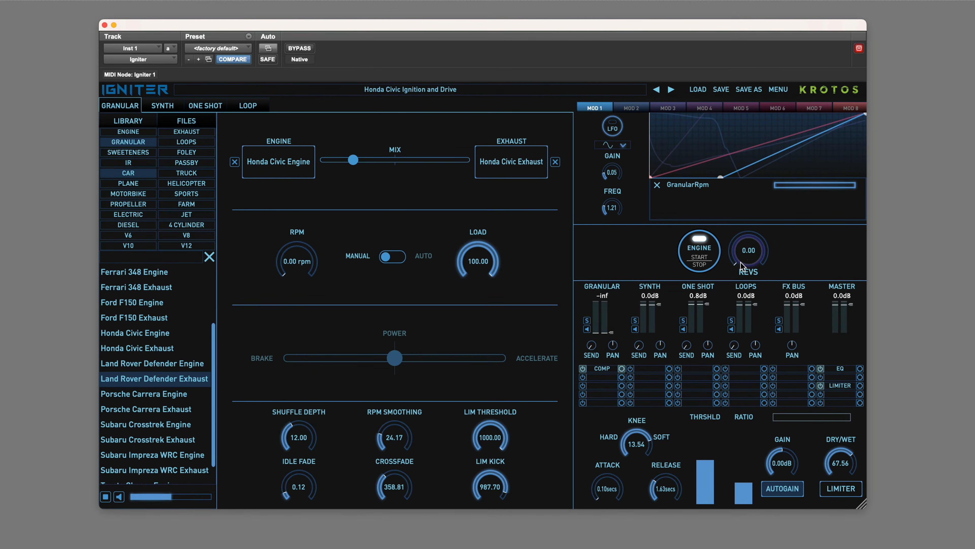
In the One Shot section, replace the Honda Civic startup sample with Subaru SUV_Startup_1, found by searching all Car sounds for "start", and audition it with the revs.
left_click(207, 110)
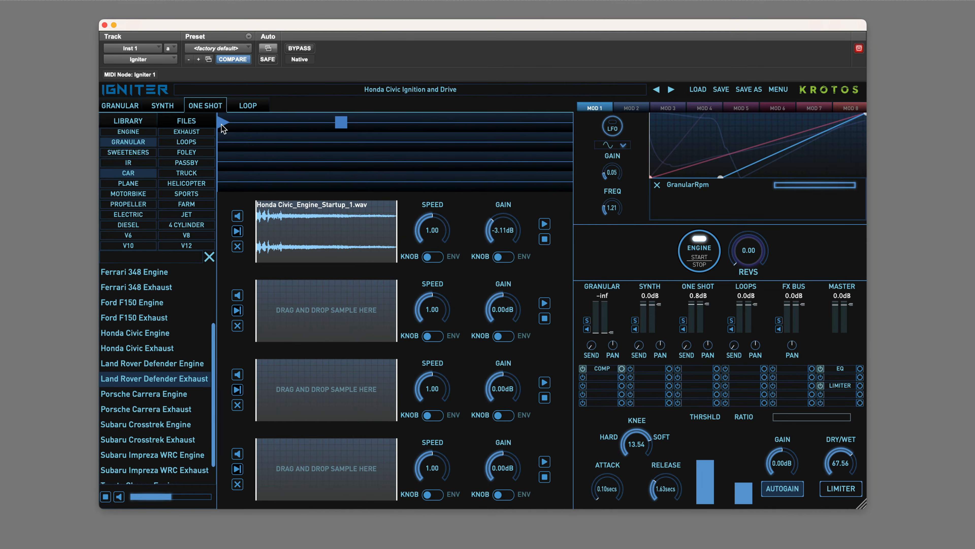
mouse_move(747, 258)
left_mouse_down()
mouse_move(752, 230)
mouse_move(736, 256)
left_mouse_up()
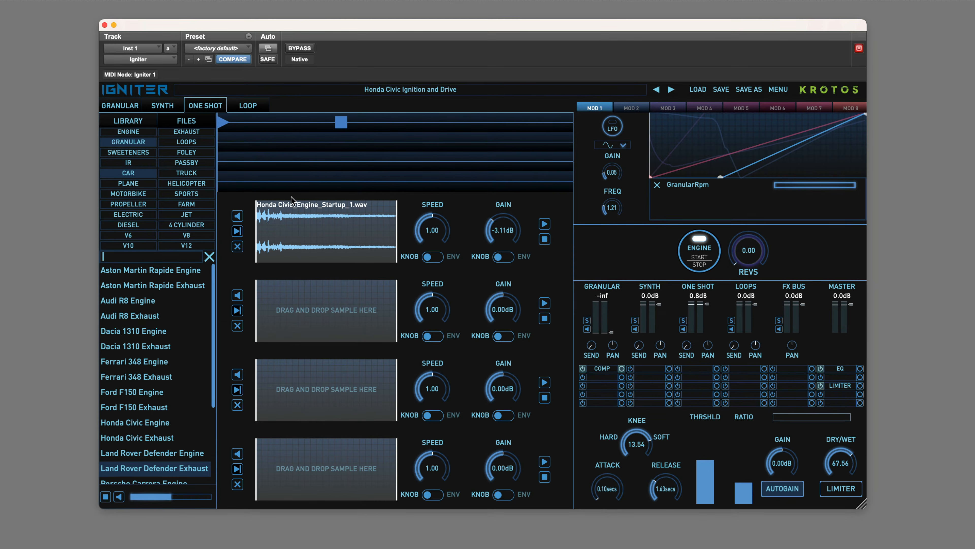
left_click(125, 142)
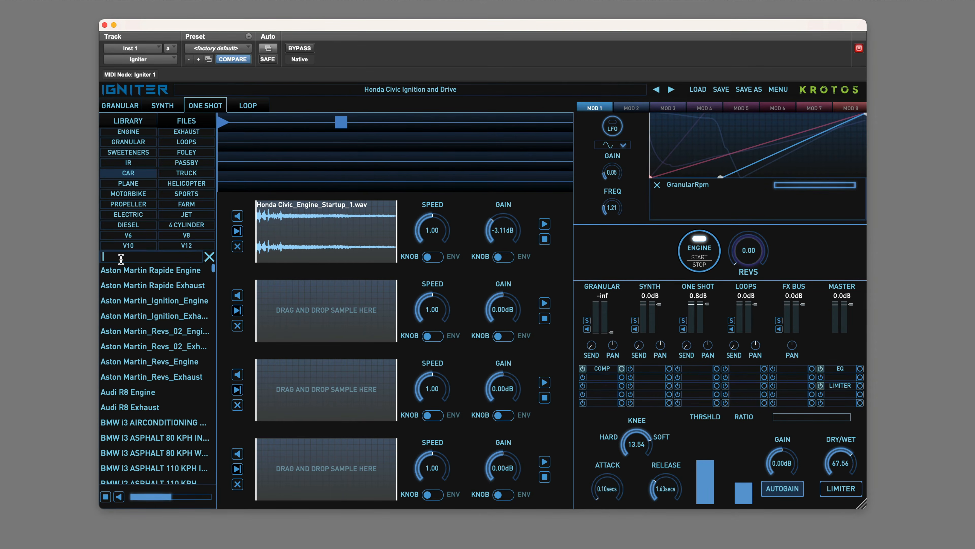
type("start")
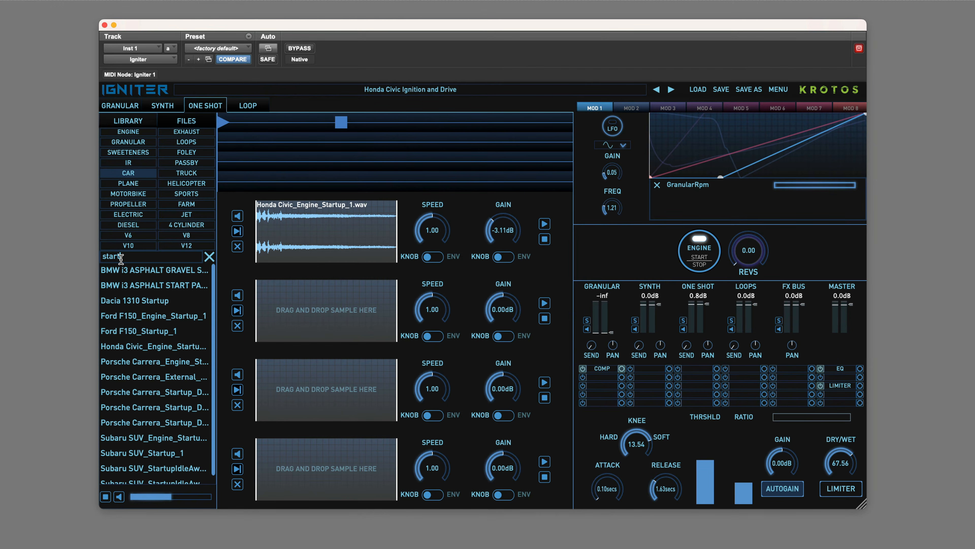
left_click_drag(169, 455, 306, 254)
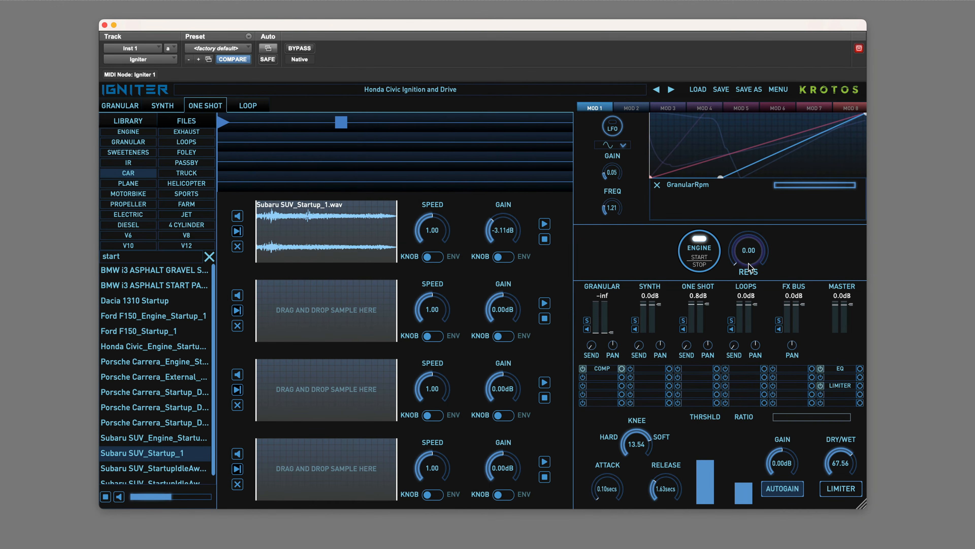
mouse_move(749, 267)
left_mouse_down()
mouse_move(780, 219)
mouse_move(758, 263)
left_mouse_up()
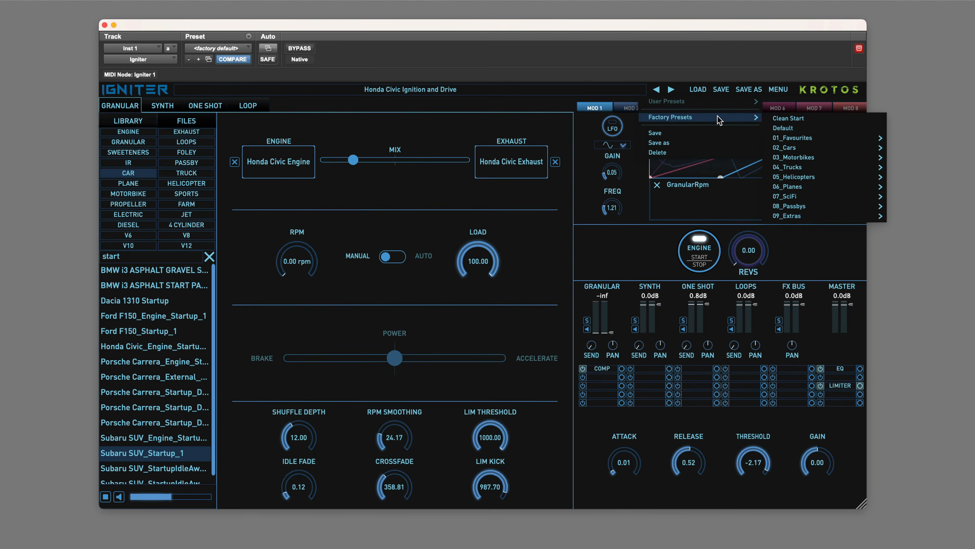
Load the Honda Civic Slide and Skids factory preset, sweep its revs to trigger the skid samples and stop the engine.
mouse_move(808, 214)
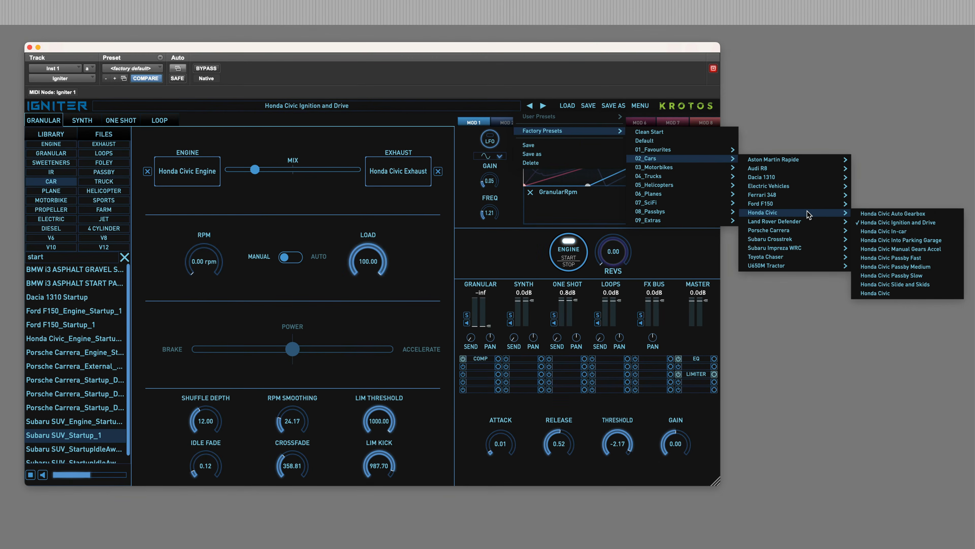
left_click(940, 284)
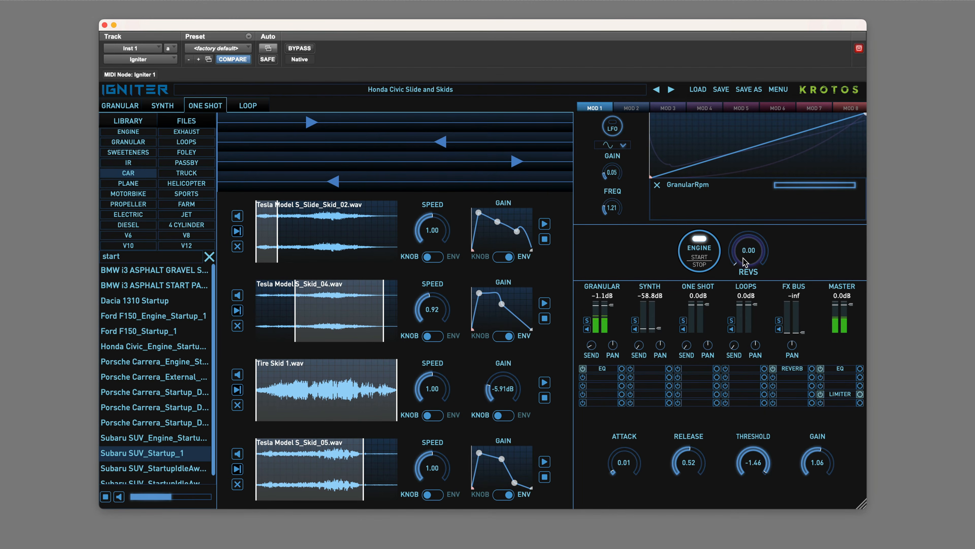
left_click_drag(745, 263, 704, 234)
left_click(697, 258)
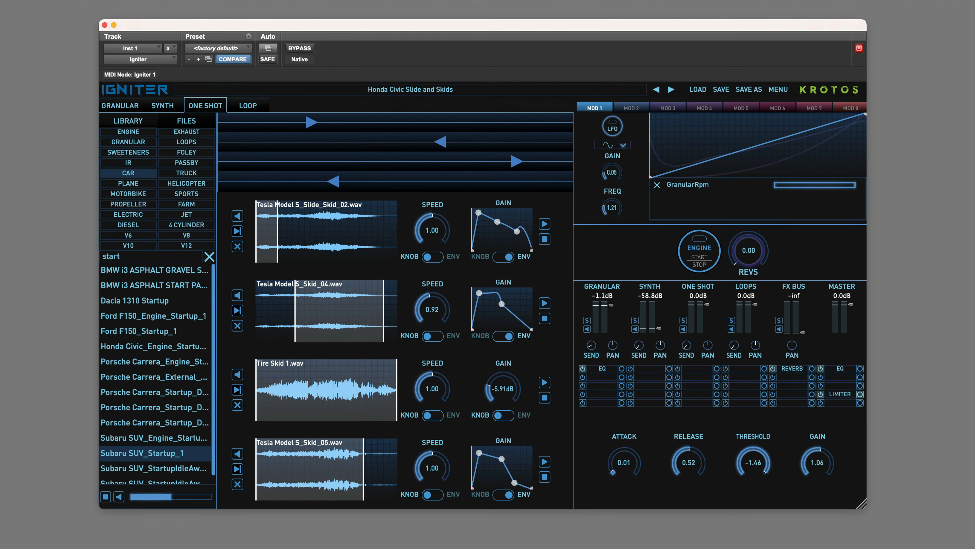
Load the Honda Civic Passby Medium factory preset from 02_Cars and sweep its revs to audition the passby.
left_click(698, 89)
mouse_move(692, 117)
mouse_move(824, 151)
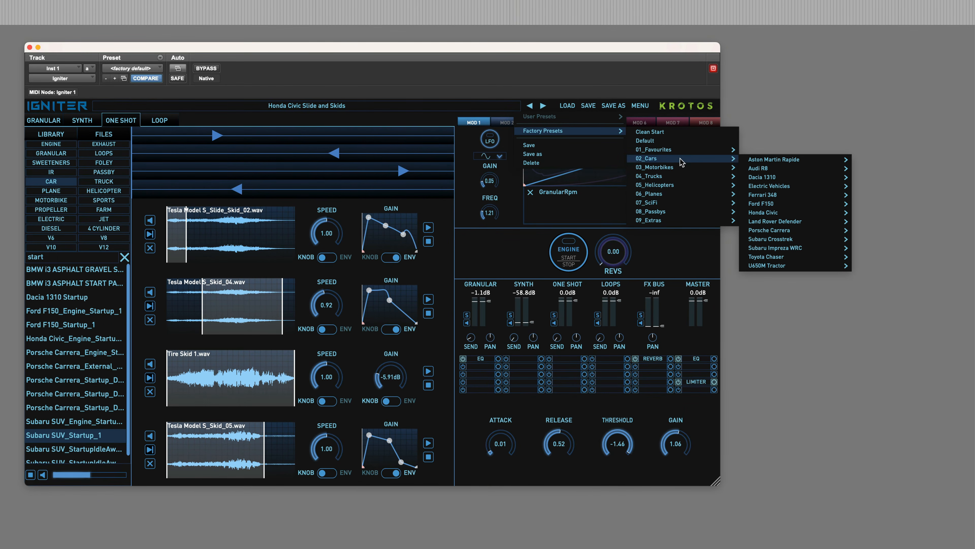
mouse_move(784, 216)
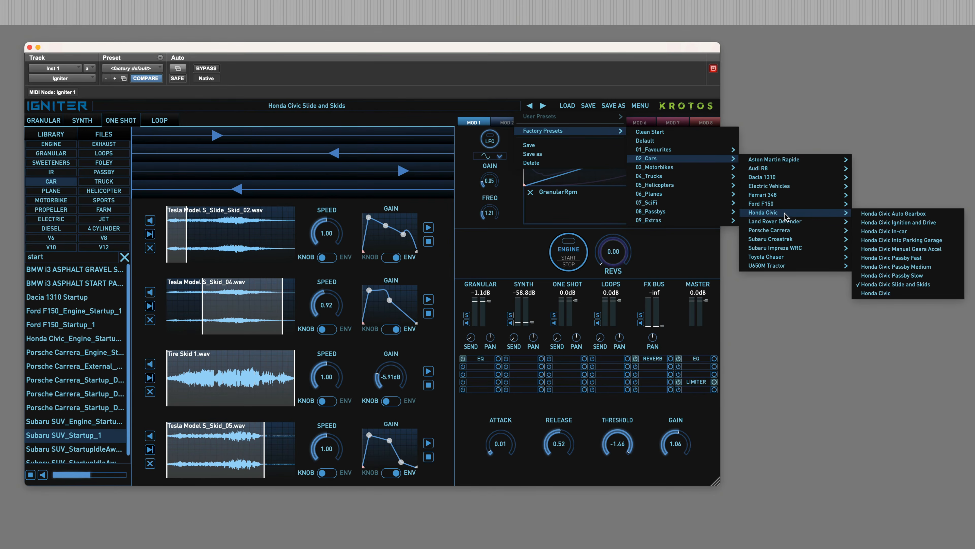
left_click(930, 266)
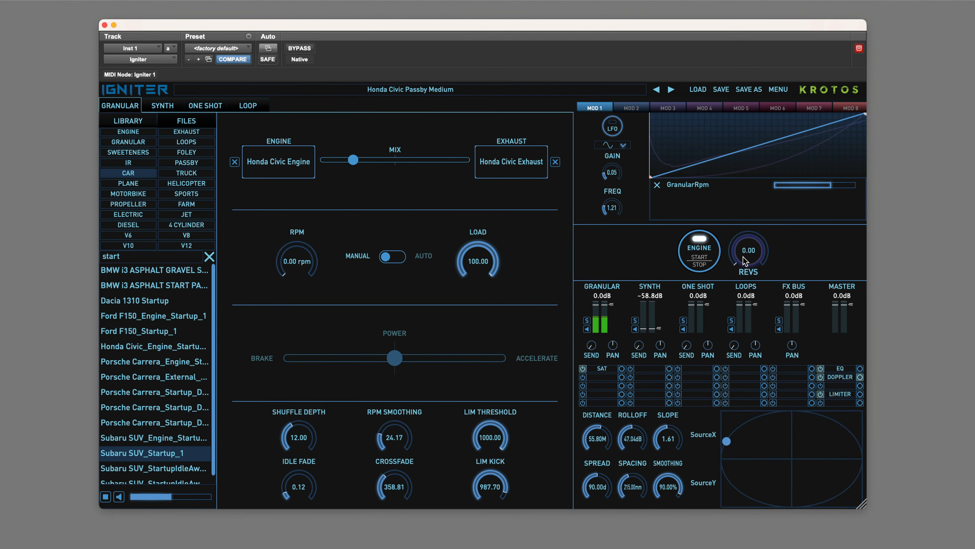
mouse_move(746, 261)
left_mouse_down()
mouse_move(750, 173)
mouse_move(732, 261)
left_mouse_up()
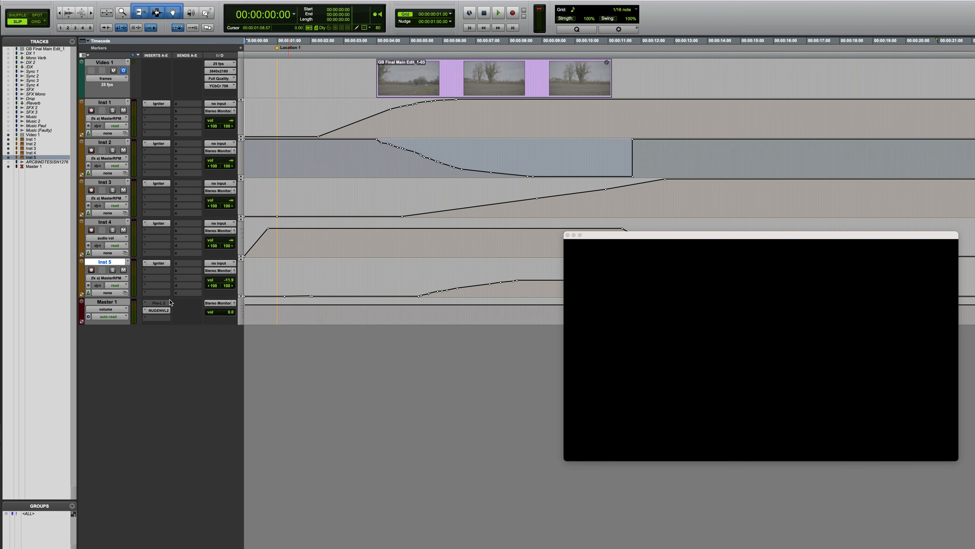
In the Pro Tools passby session, open Igniter on the Inst 2 track and play the automated scene against the video.
left_click(155, 144)
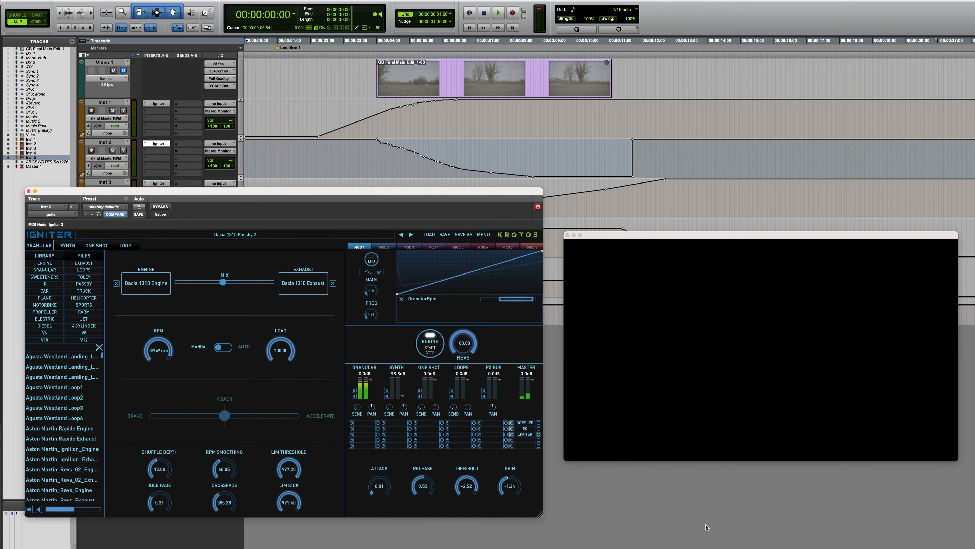
key("space")
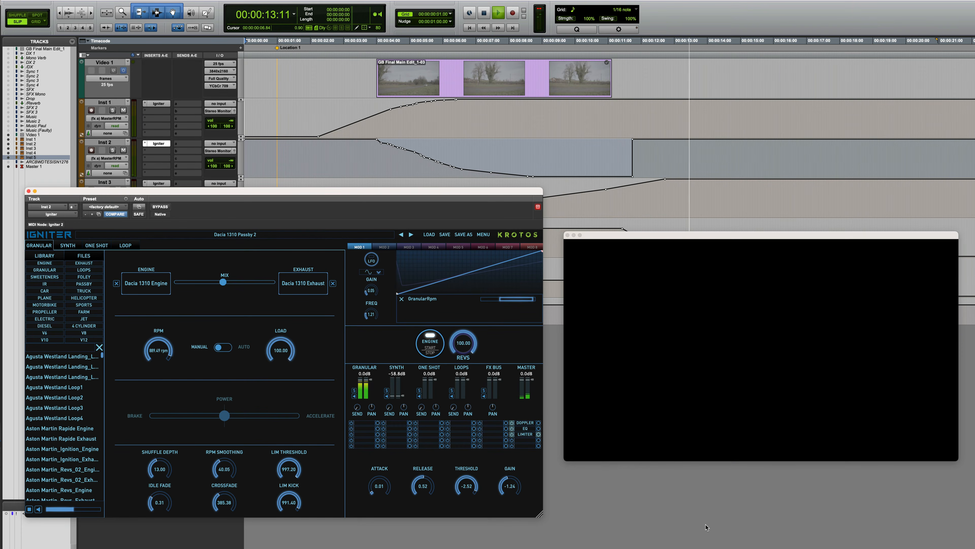
key("space")
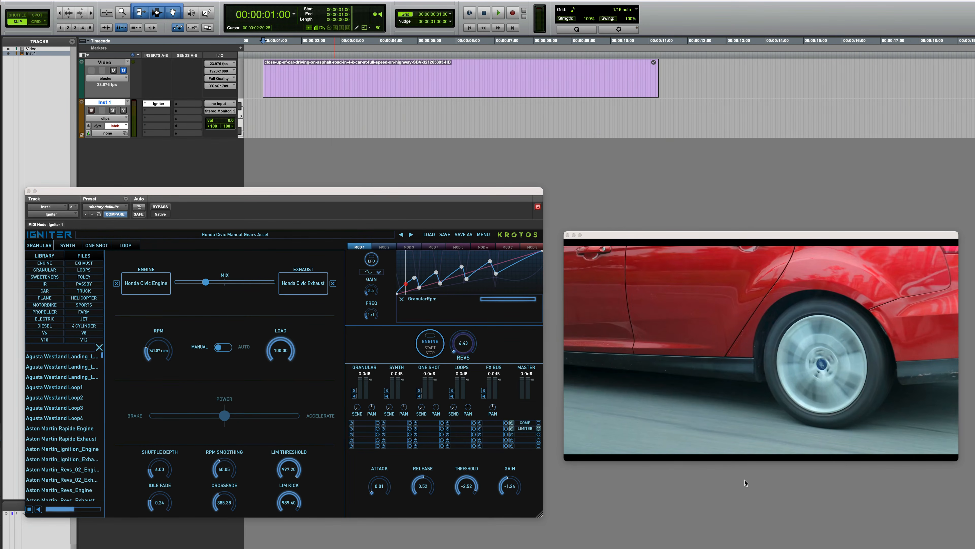
Preview the highway car video in the Honda Civic Manual Gears Accel session and enable Igniter's MasterRPM parameter for plug-in automation.
key("space")
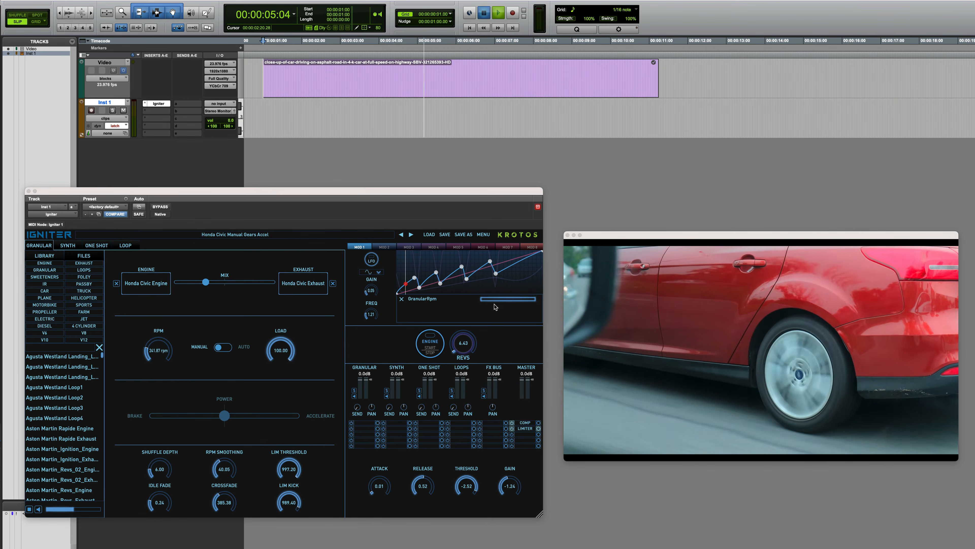
key("space")
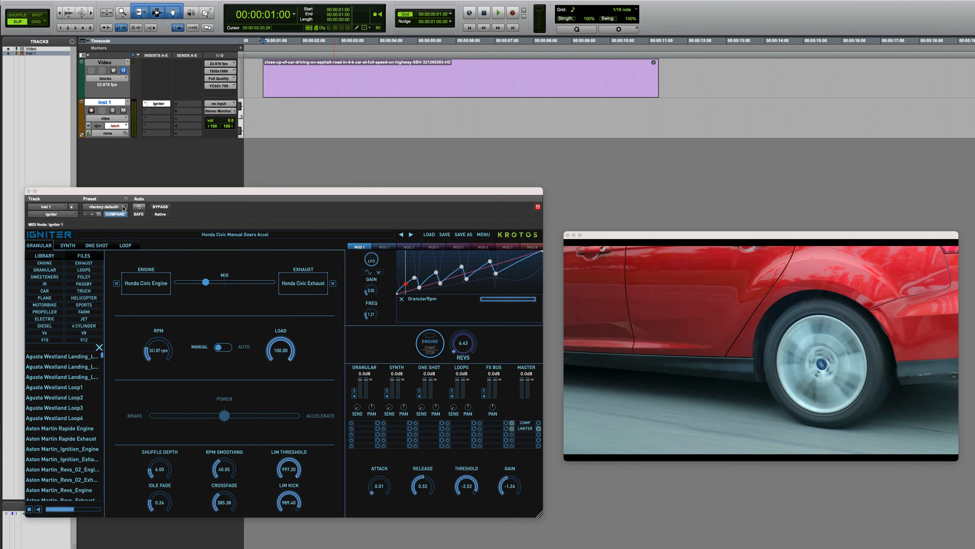
left_click(139, 208)
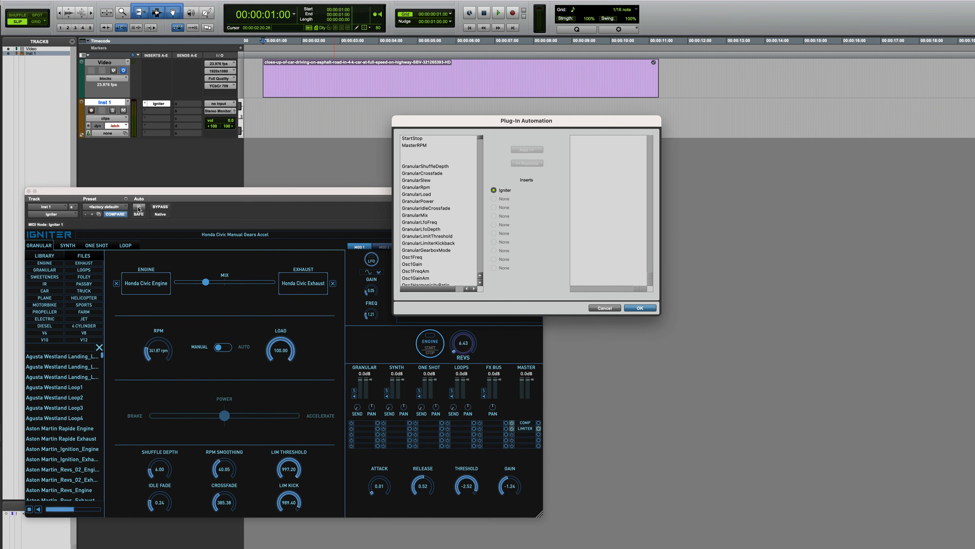
left_click(419, 146)
left_click(527, 149)
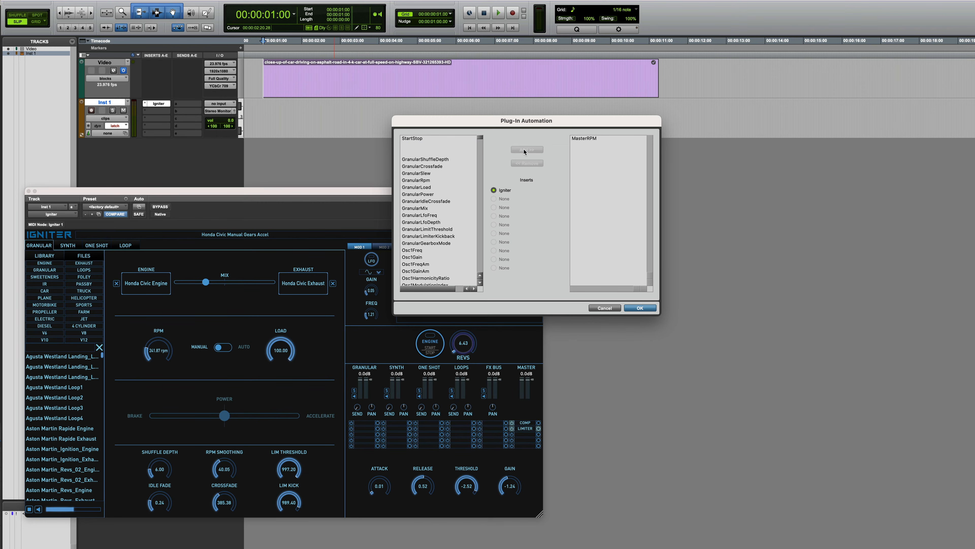
left_click(639, 309)
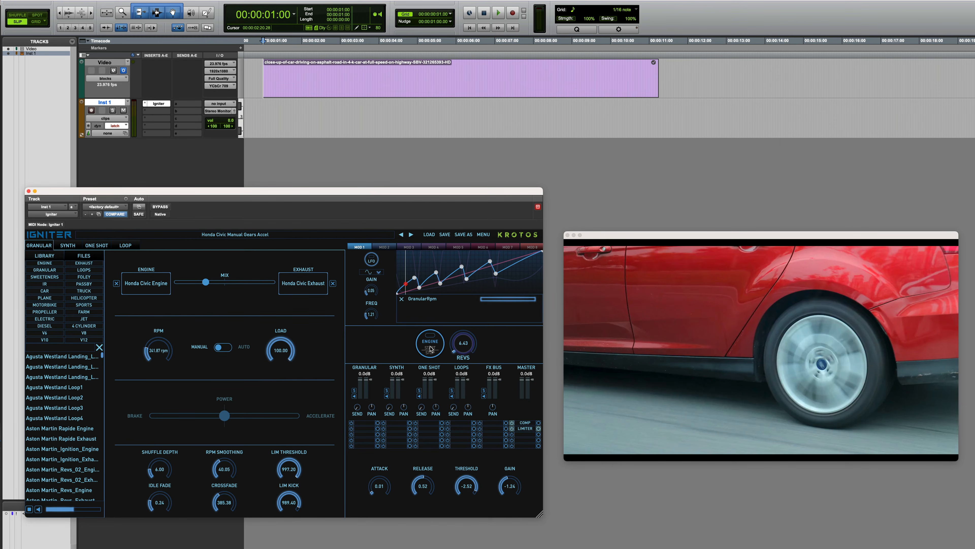
Return to the session start, start the engine and perform the revs against the car video as latch automation, playing the pass back.
left_click(326, 114)
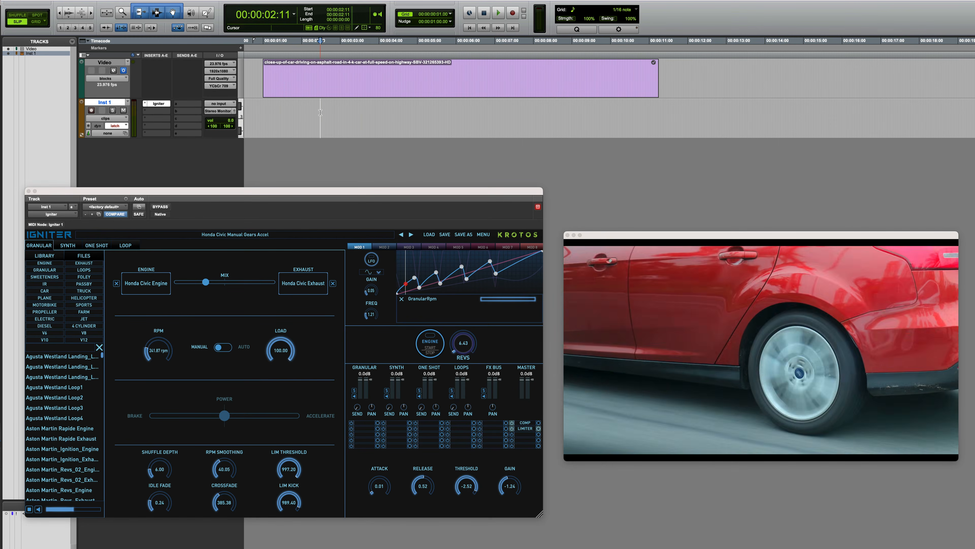
key("Return")
left_click(430, 345)
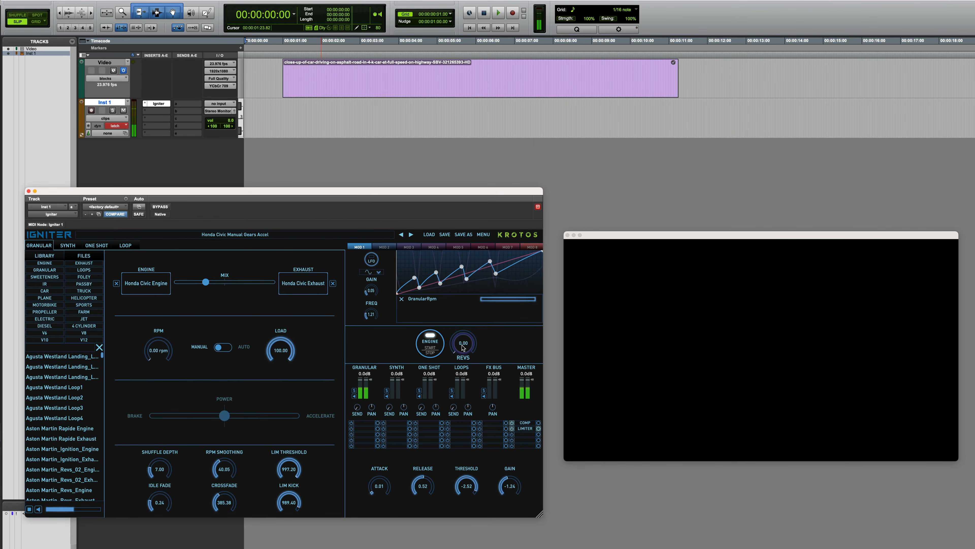
mouse_move(463, 347)
left_mouse_down()
mouse_move(468, 323)
mouse_move(453, 337)
left_mouse_up()
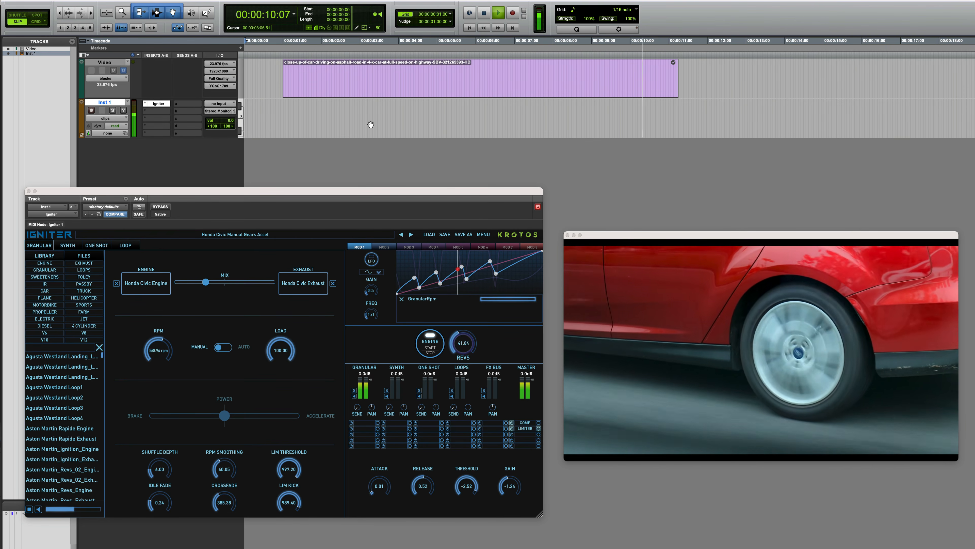
key("space")
Move the engine/exhaust mix toward Honda Civic Exhaust, unmute Inst 1, play the automated pass from the start and mute the track again.
left_click(391, 119)
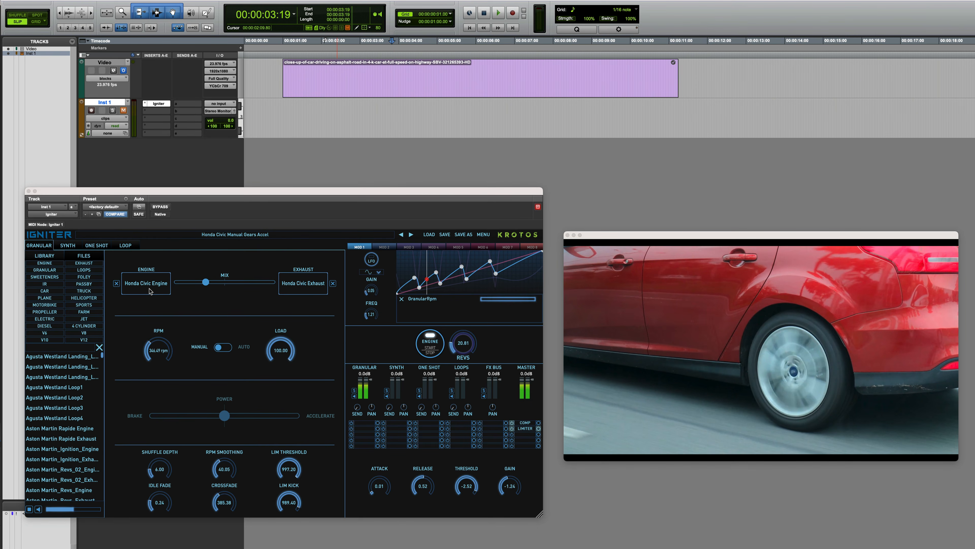
left_click_drag(205, 282, 238, 283)
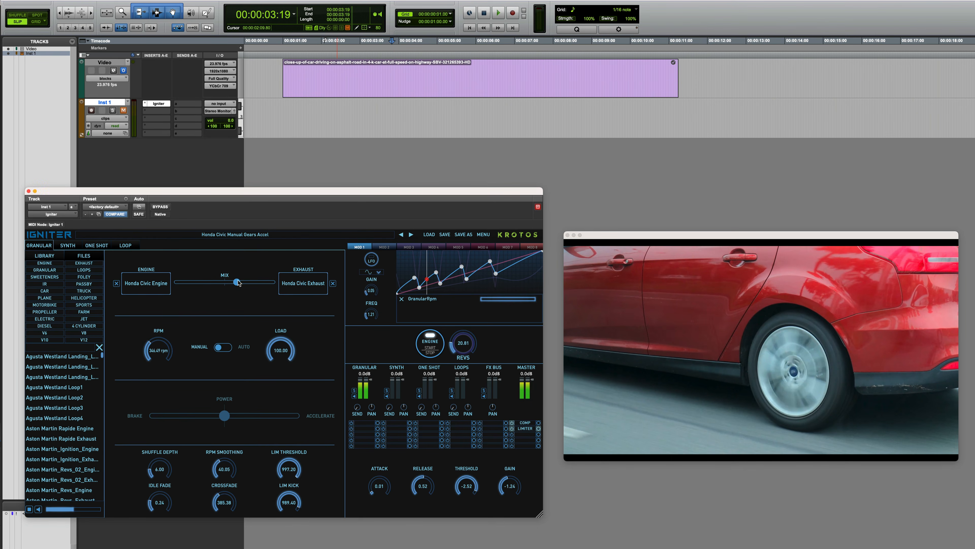
left_click(124, 111)
key("Return")
key("space")
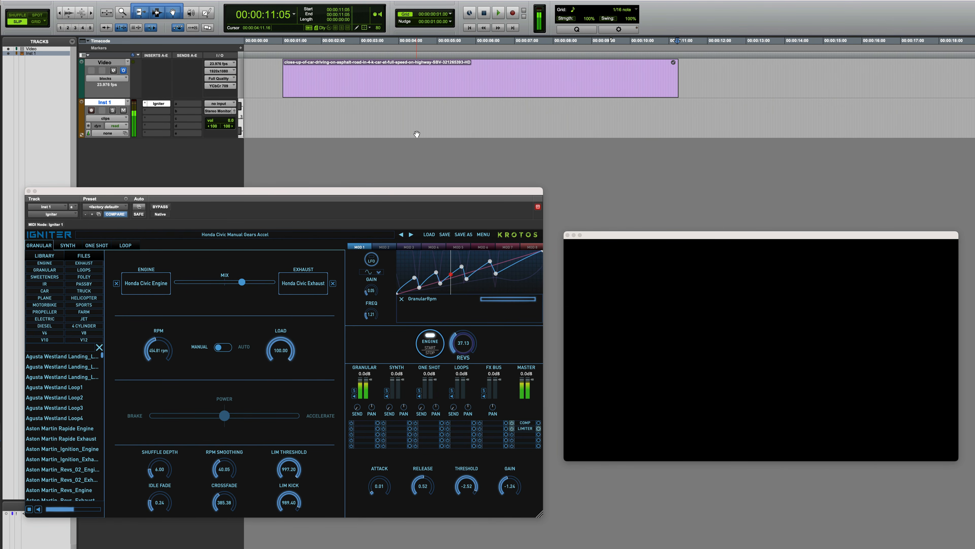
key("shift+m")
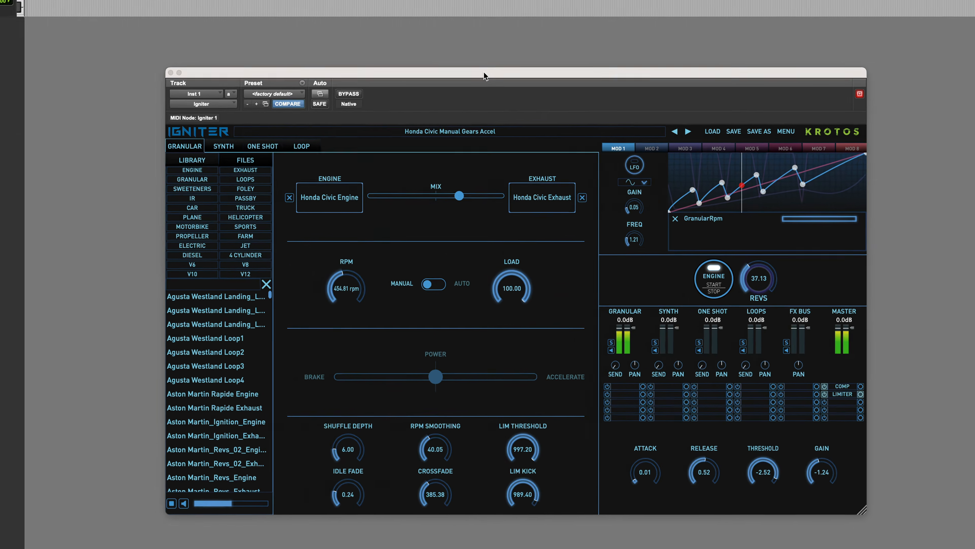